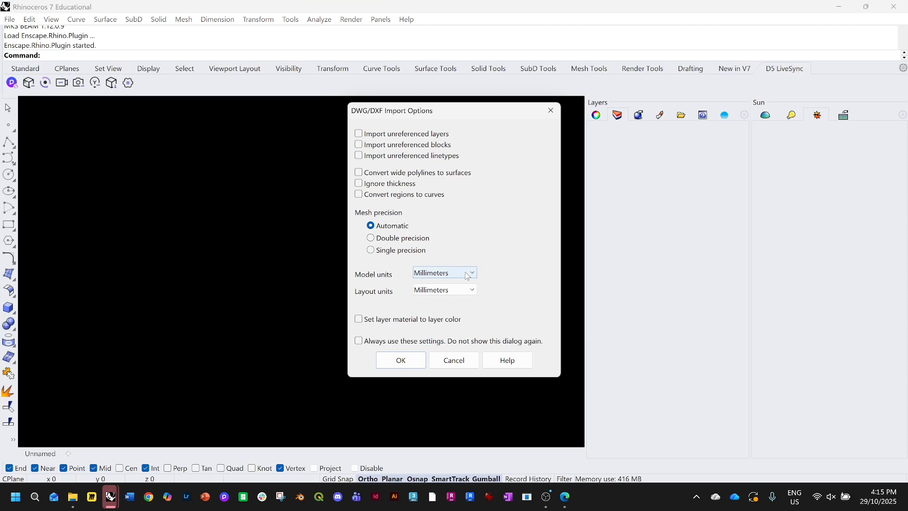
# Set the DWG import model units and layout units to Meters and confirm the import
pyautogui.click(468, 277)
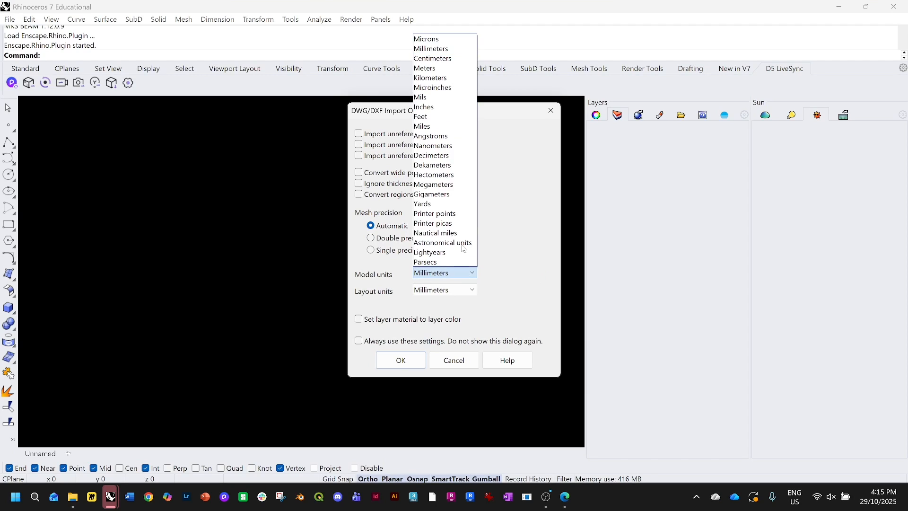
pyautogui.click(444, 68)
pyautogui.click(447, 290)
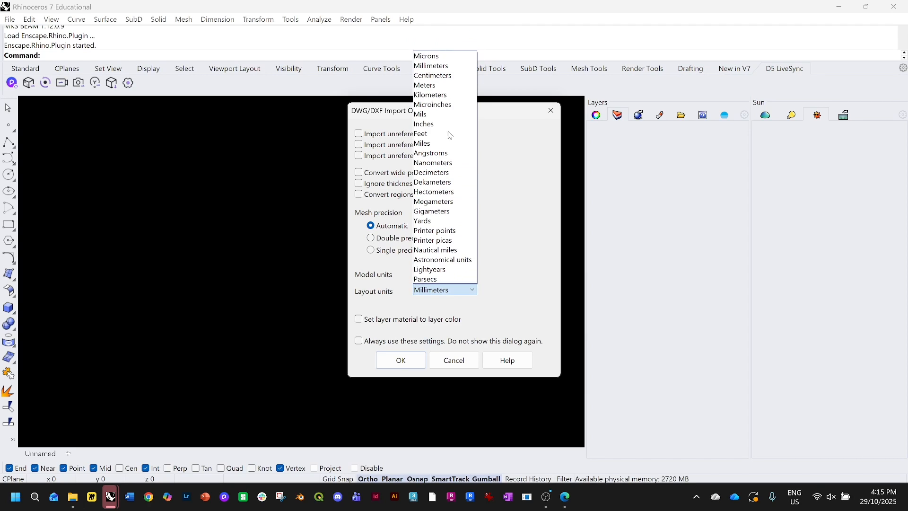
pyautogui.click(444, 85)
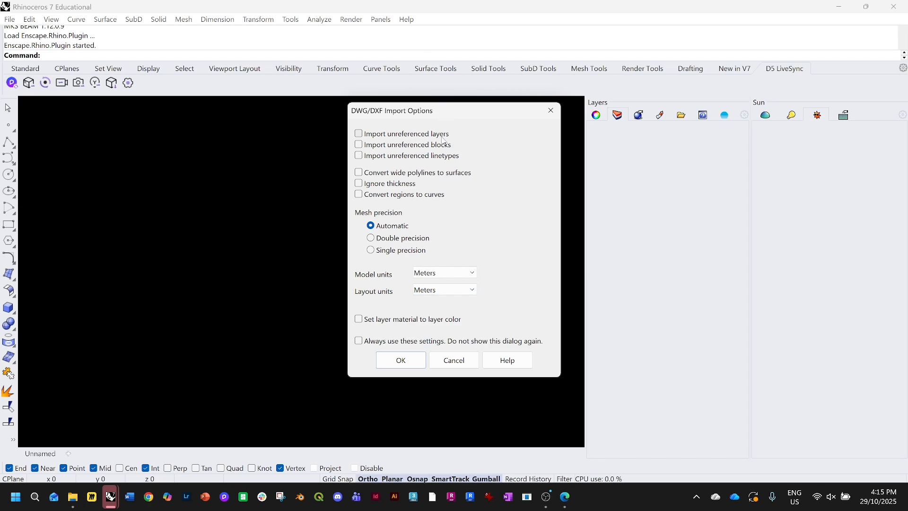
pyautogui.click(401, 360)
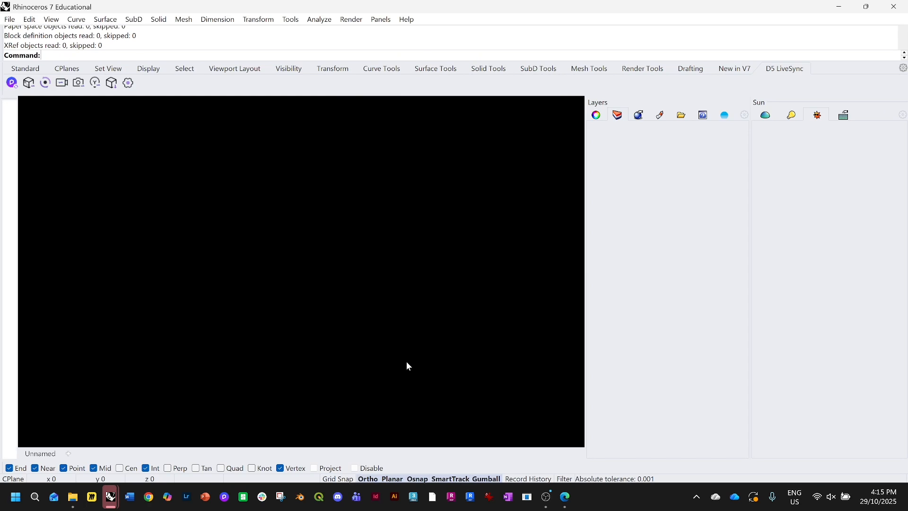
# Maximize the Top viewport and zoom in to examine the imported street network and building layers
pyautogui.click(483, 271)
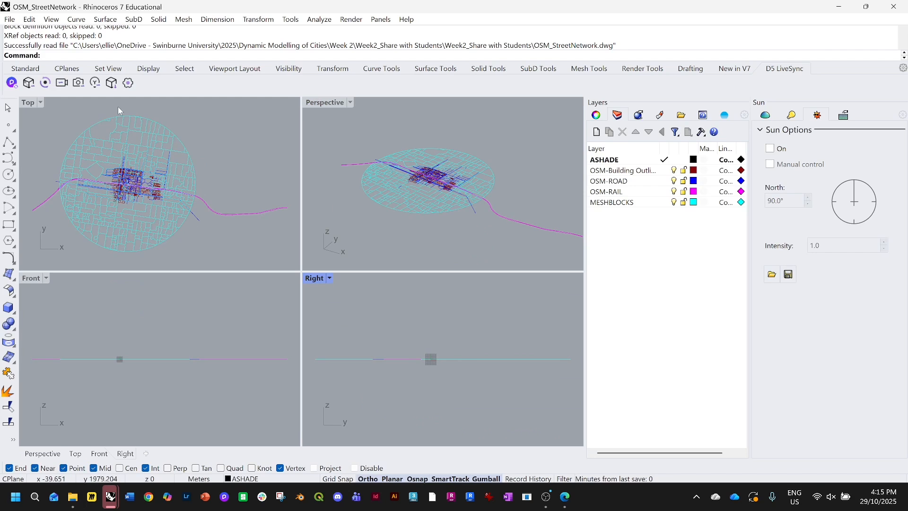
pyautogui.scroll(3, 114, 161)
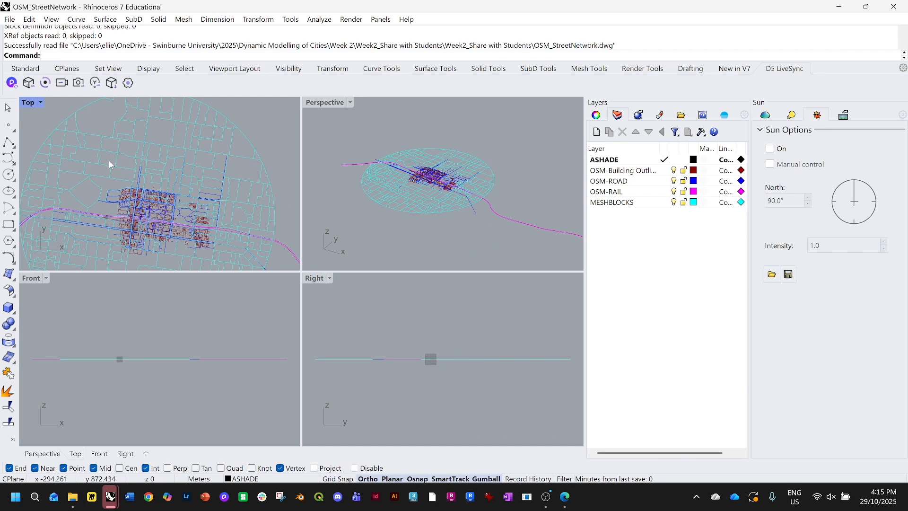
pyautogui.doubleClick(29, 103)
pyautogui.scroll(3, 368, 388)
pyautogui.scroll(2, 355, 376)
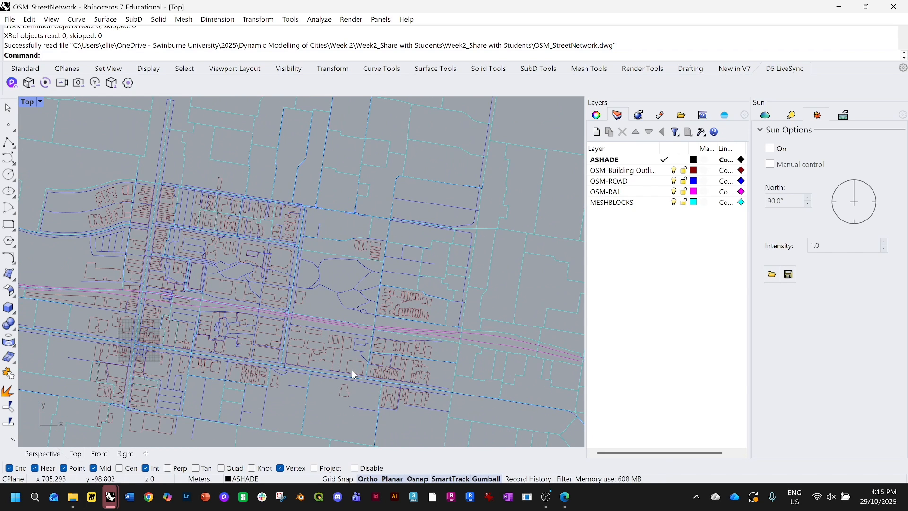
pyautogui.scroll(3, 361, 373)
pyautogui.click(671, 171)
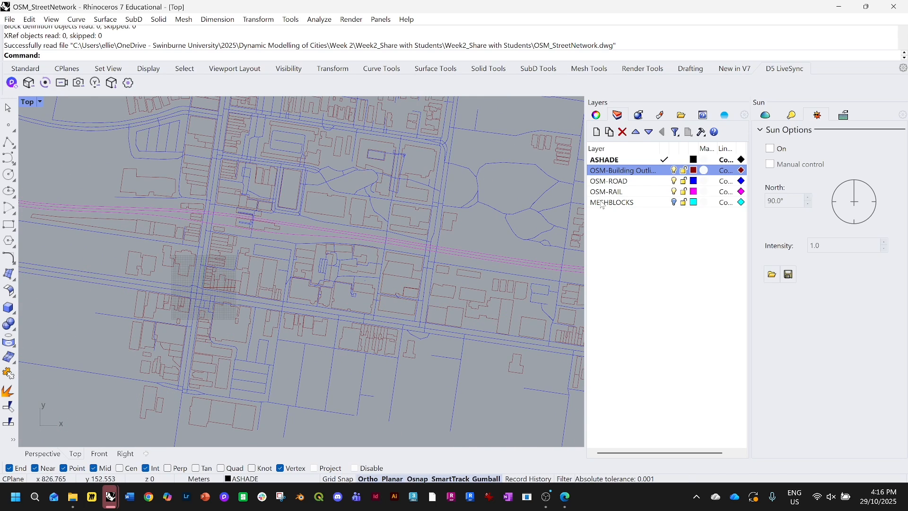
pyautogui.scroll(3, 368, 325)
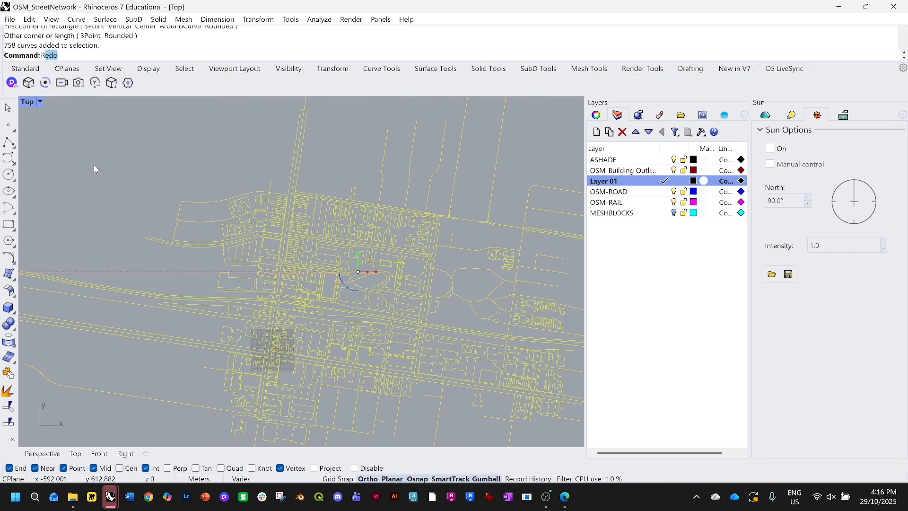
pyautogui.write('rotate')
pyautogui.press('Return')
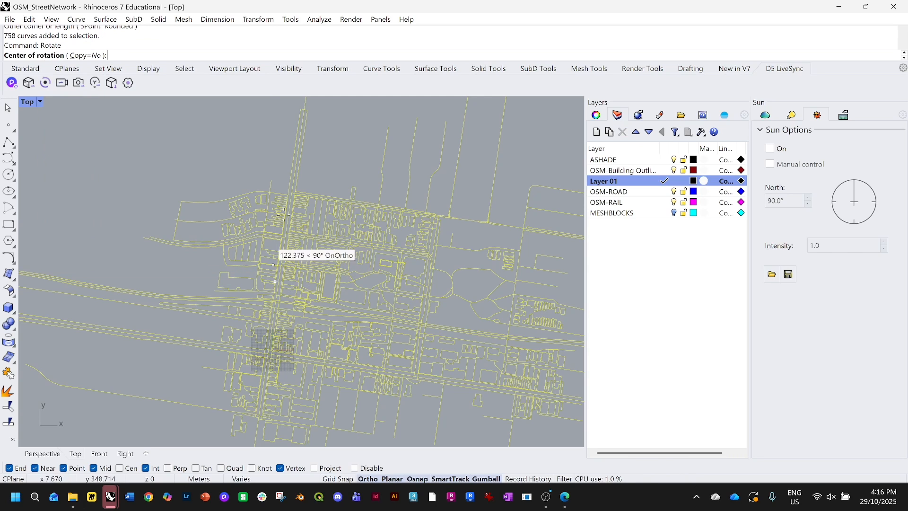
pyautogui.scroll(2, 303, 182)
pyautogui.click(301, 177)
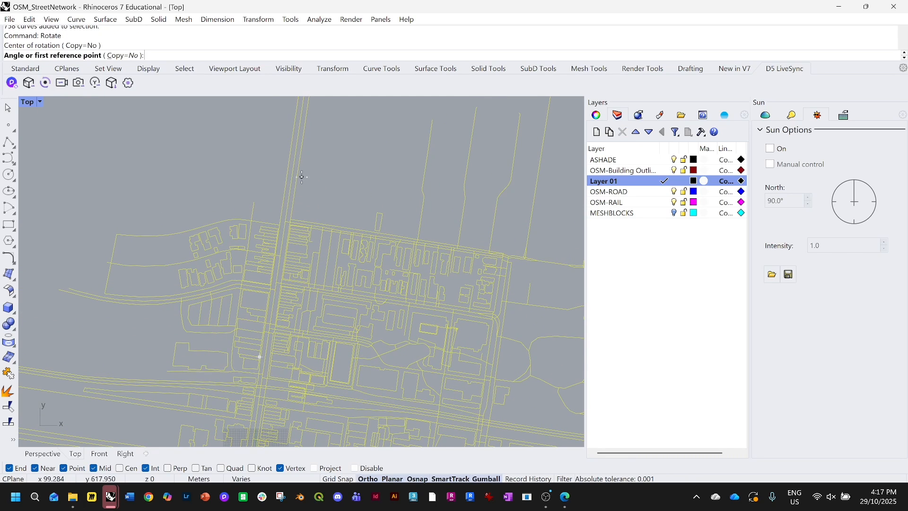
pyautogui.press('Escape')
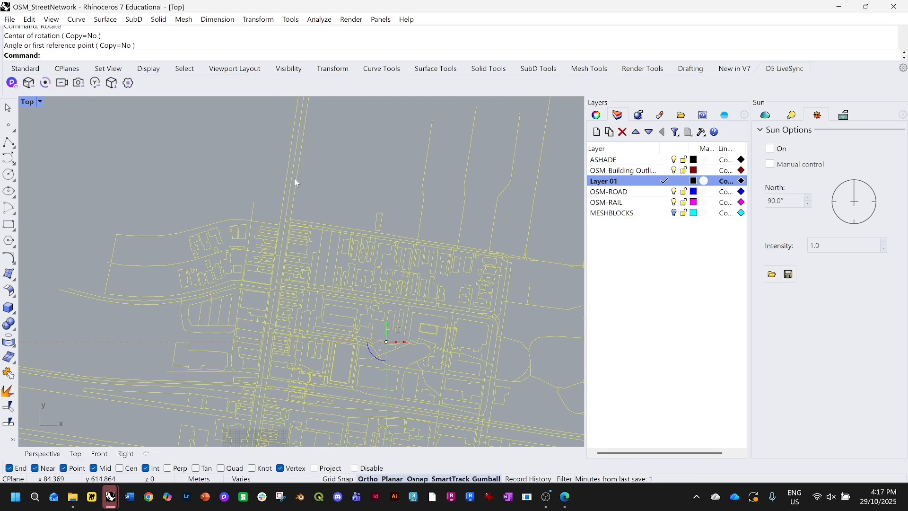
# Rotate the selected curves about a point on the north-south street so that street aligns vertically
pyautogui.press('Return')
pyautogui.click(296, 181)
pyautogui.click(301, 154)
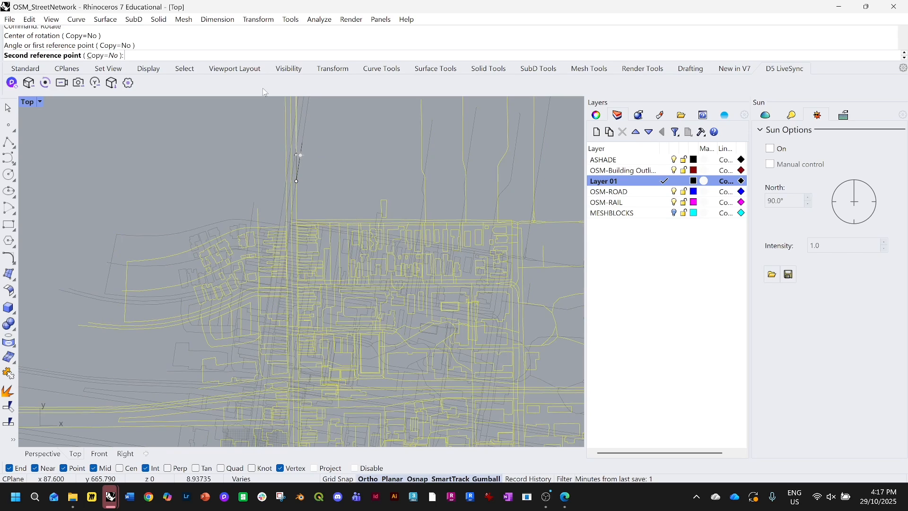
pyautogui.scroll(-6, 307, 121)
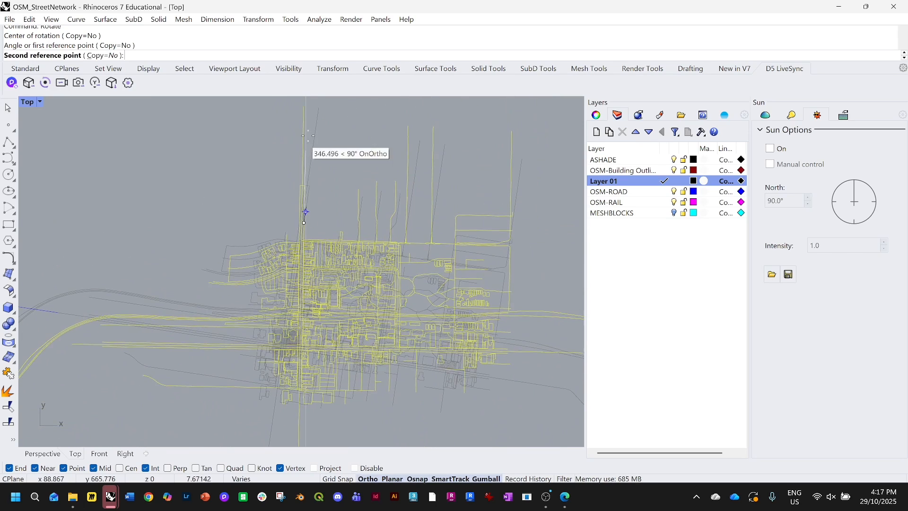
pyautogui.click(305, 104)
pyautogui.click(340, 208)
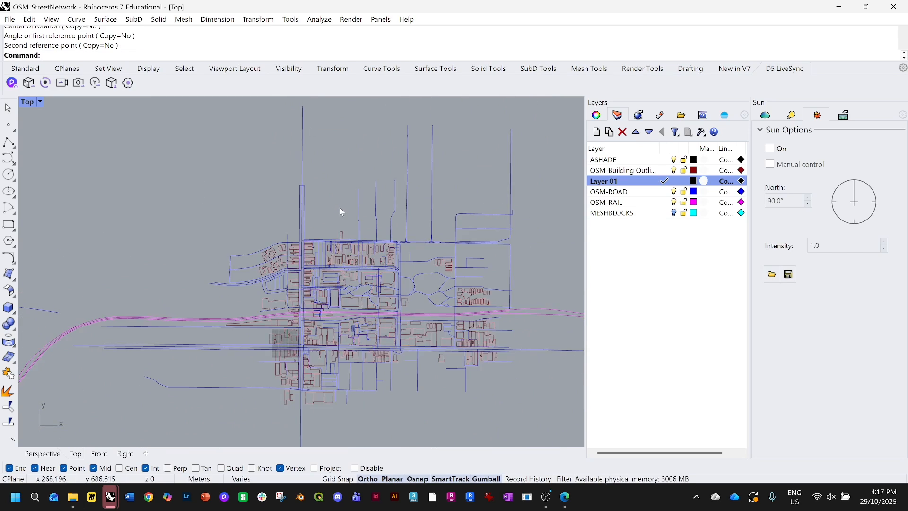
# Draw a boundary rectangle around the campus area and trim away the curves lying outside it
pyautogui.click(8, 225)
pyautogui.scroll(3, 393, 293)
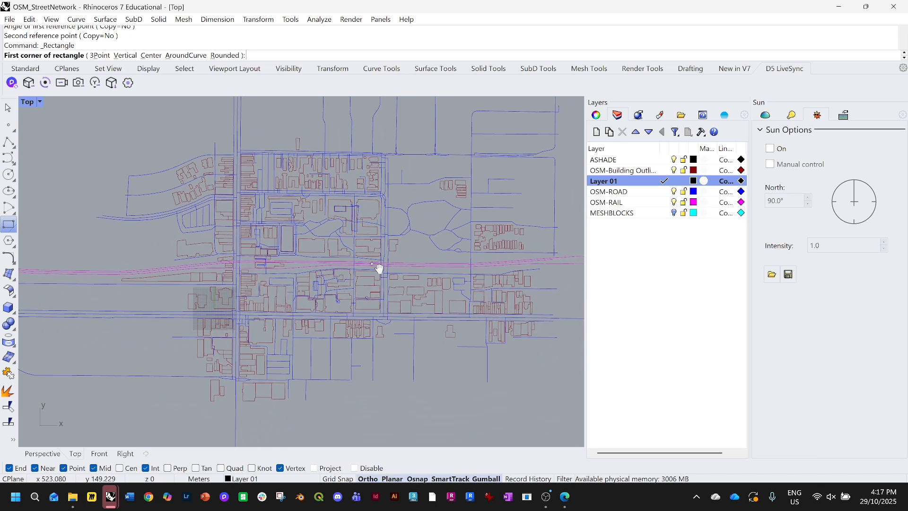
pyautogui.scroll(-2, 373, 267)
pyautogui.scroll(4, 371, 269)
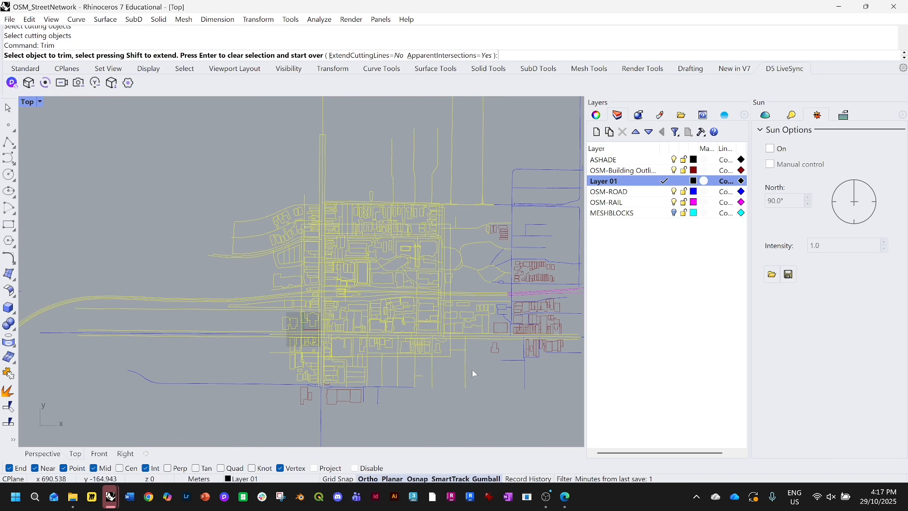
pyautogui.moveTo(482, 377); pyautogui.dragTo(309, 223)
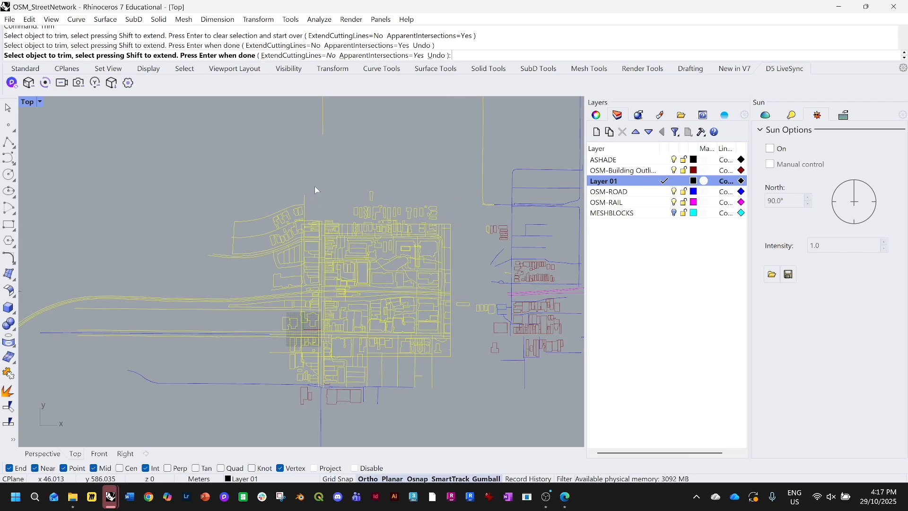
pyautogui.moveTo(314, 185); pyautogui.dragTo(297, 364)
pyautogui.moveTo(280, 403); pyautogui.dragTo(280, 402)
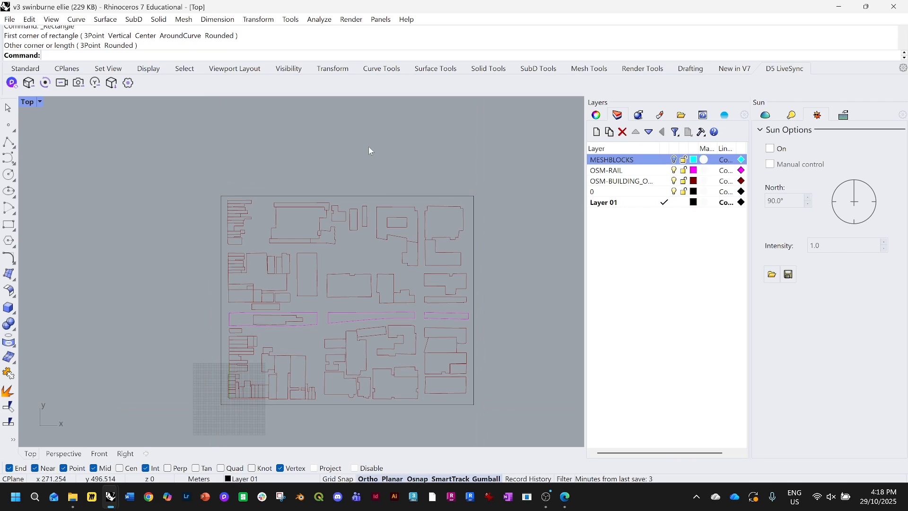
# Save the trimmed campus map file
pyautogui.scroll(-1, 356, 225)
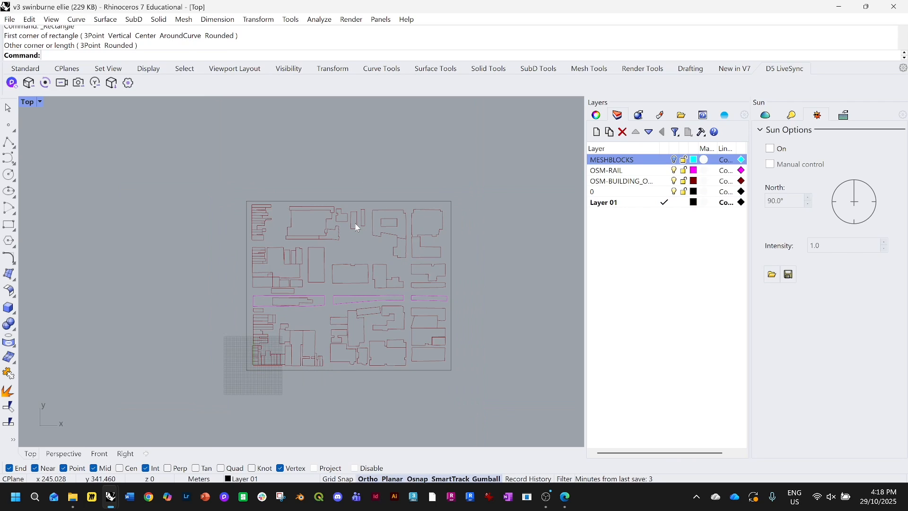
pyautogui.scroll(1, 373, 212)
pyautogui.hotkey('ctrl', 's')
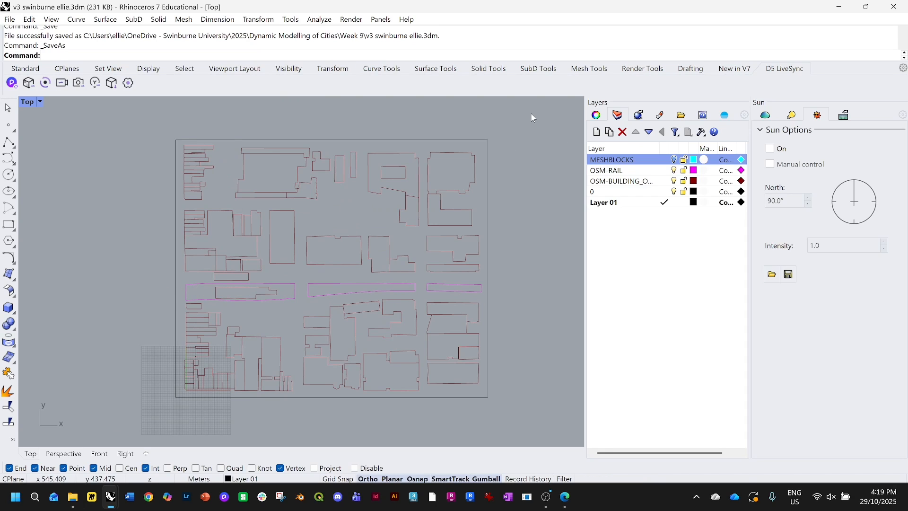
# Select all the map curves and export them as an AutoCAD Drawing Exchange (*.dxf) file named campus map
pyautogui.moveTo(532, 113); pyautogui.dragTo(106, 417)
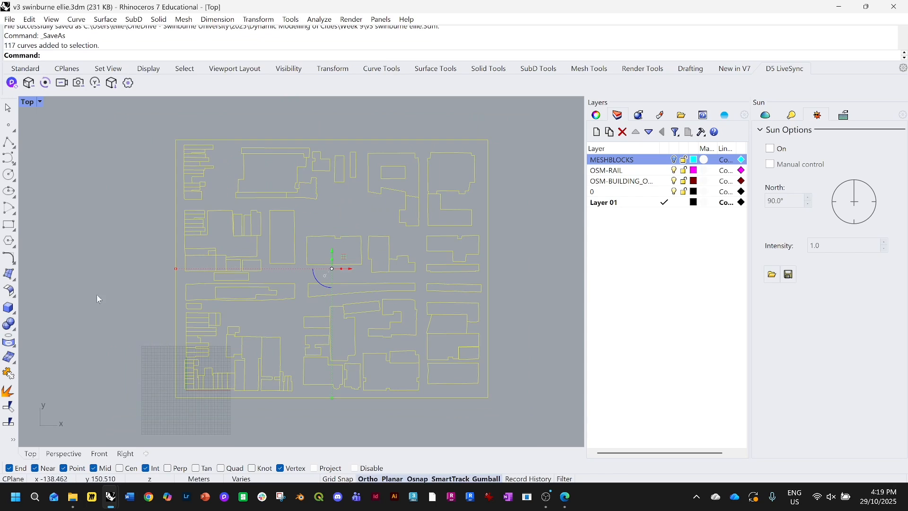
pyautogui.click(9, 19)
pyautogui.click(44, 186)
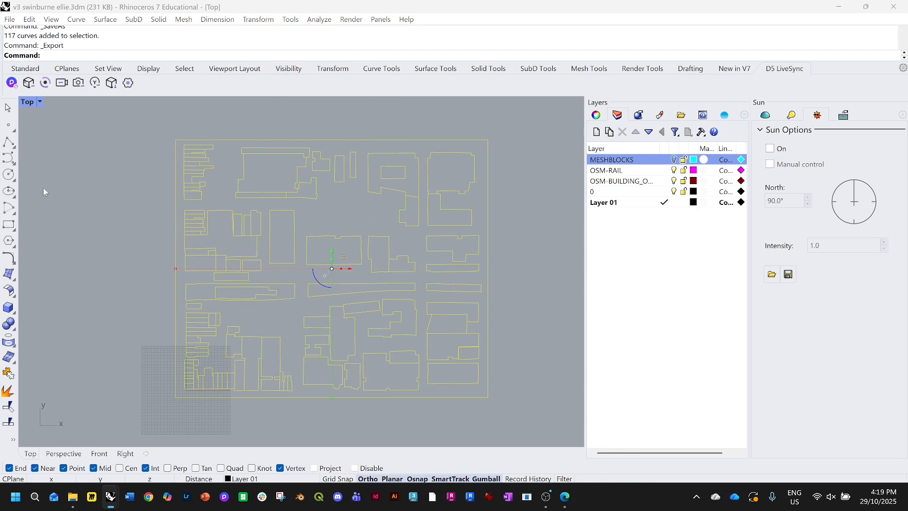
pyautogui.click(587, 251)
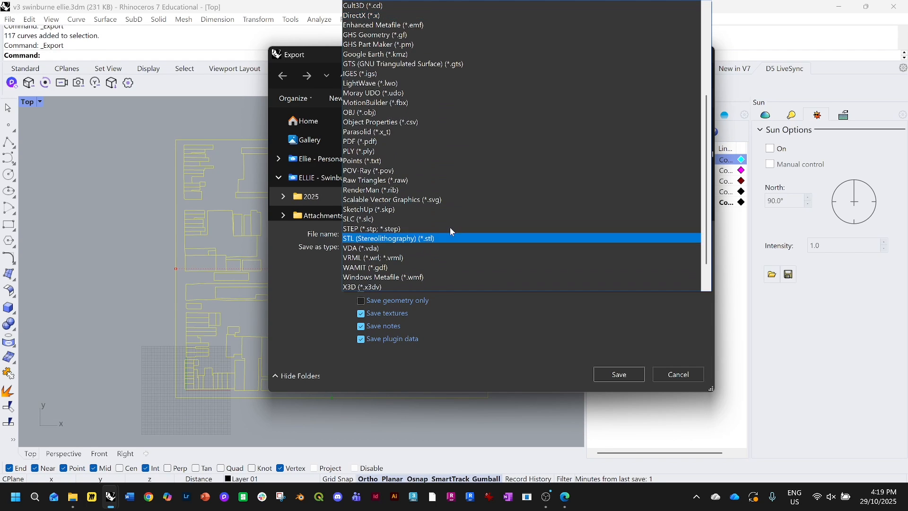
pyautogui.scroll(5, 451, 141)
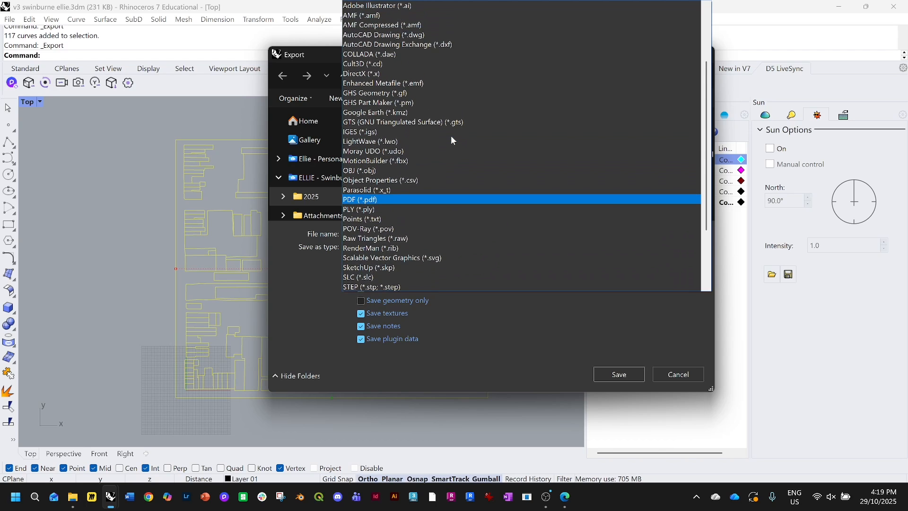
pyautogui.scroll(-1, 450, 135)
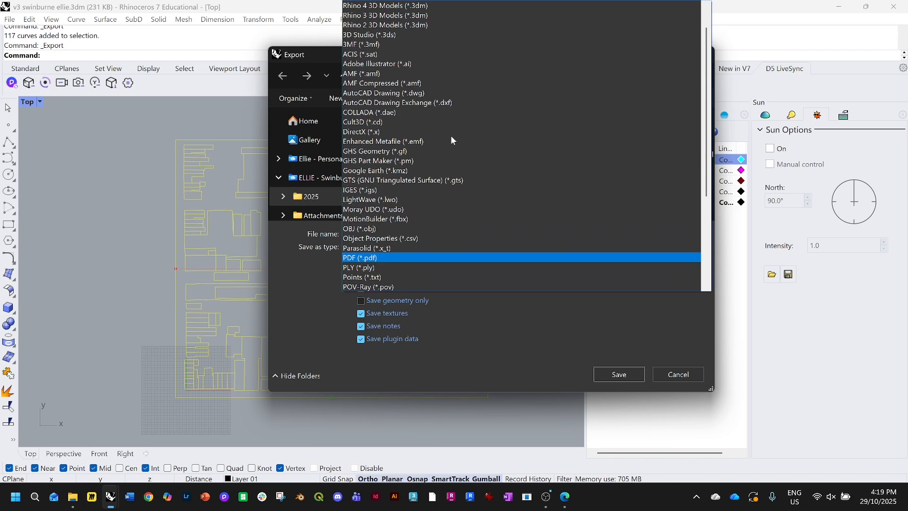
pyautogui.scroll(1, 451, 135)
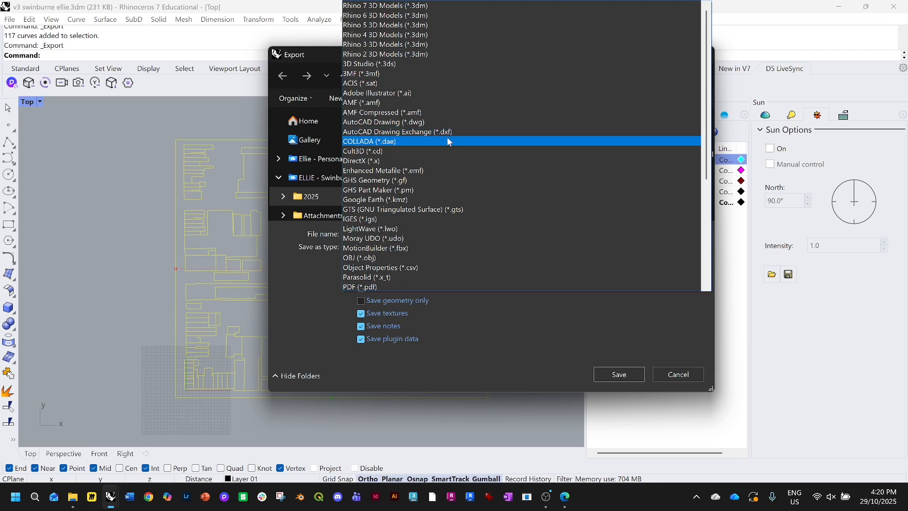
pyautogui.click(467, 132)
pyautogui.press('Return')
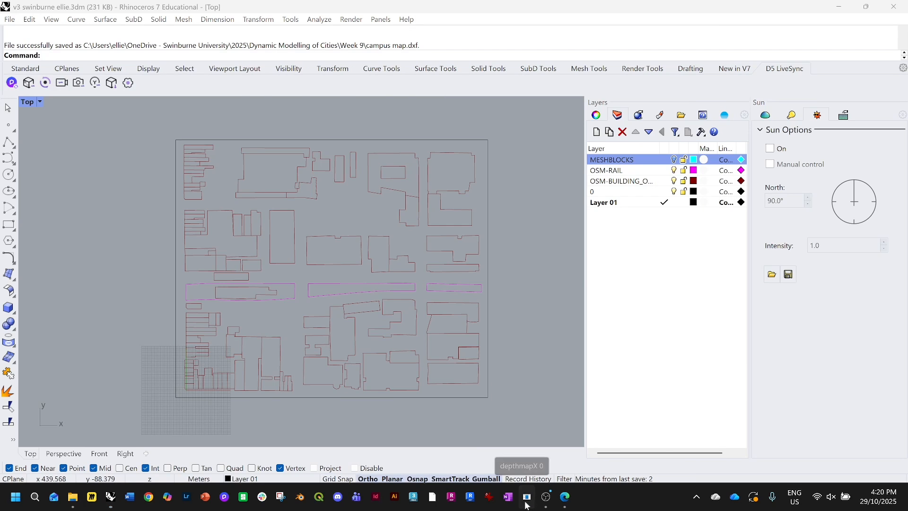
# Switch to depthmapX, accept its licence, and maximize its window
pyautogui.click(525, 502)
pyautogui.scroll(-5, 465, 284)
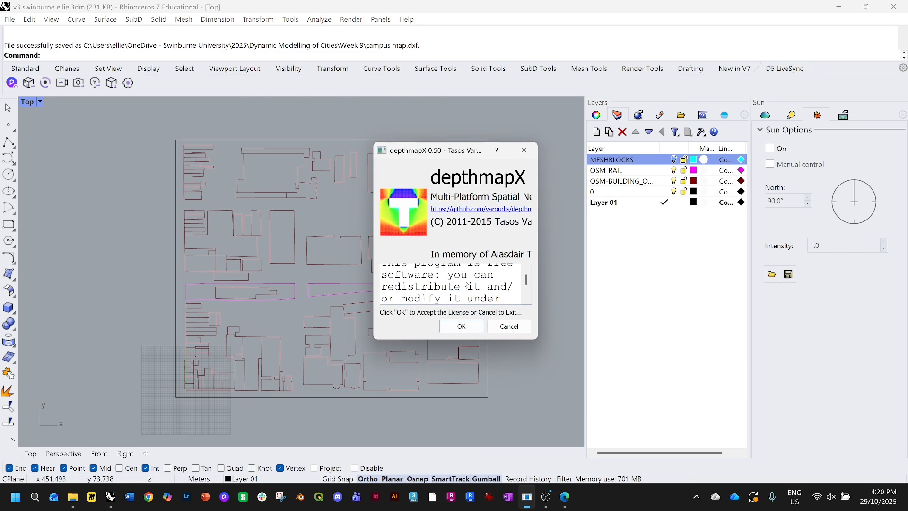
pyautogui.click(461, 326)
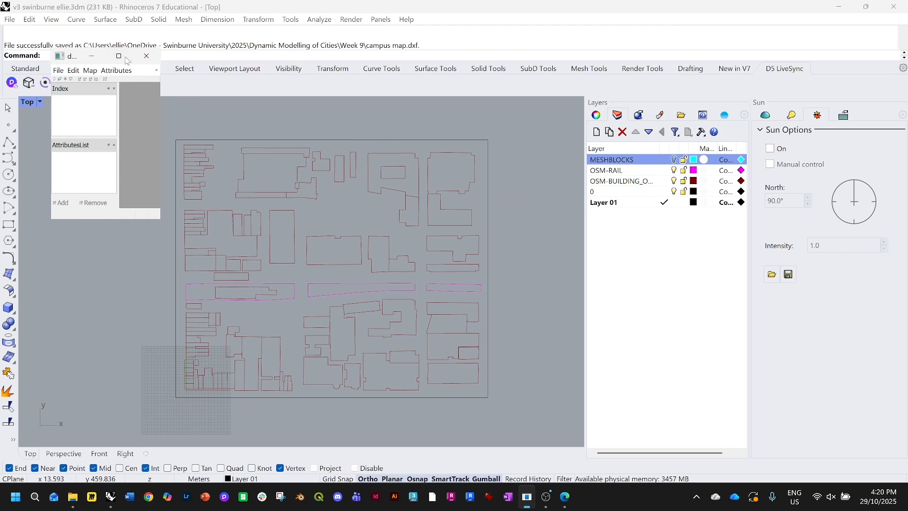
pyautogui.click(118, 56)
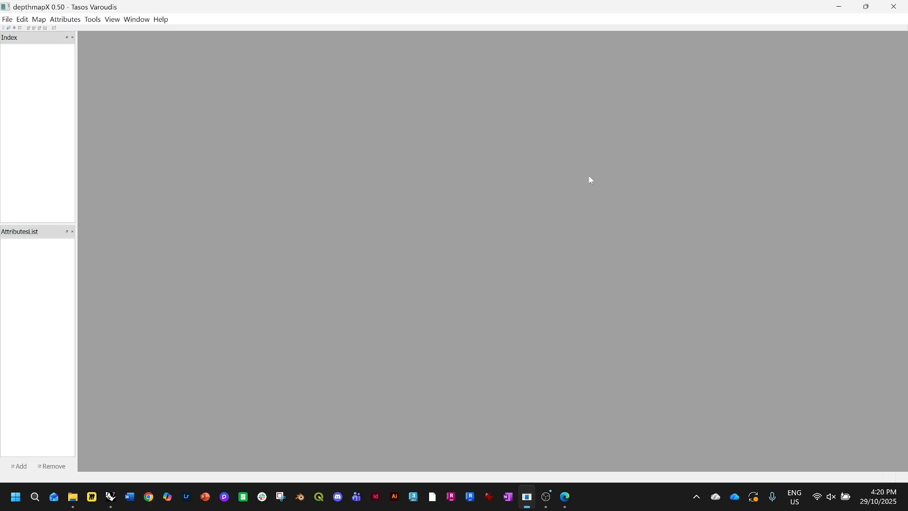
# Create a new project and import the campus map.dxf file from the Week 9 folder
pyautogui.click(7, 19)
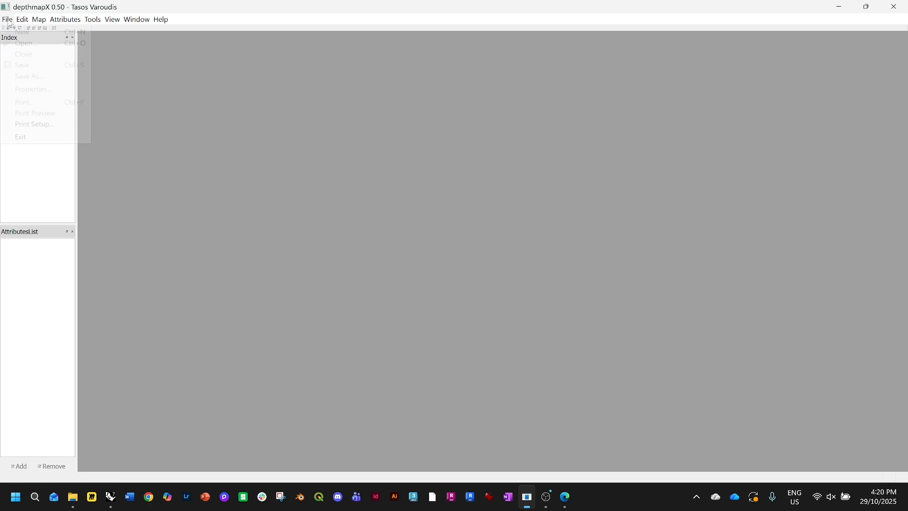
pyautogui.click(13, 33)
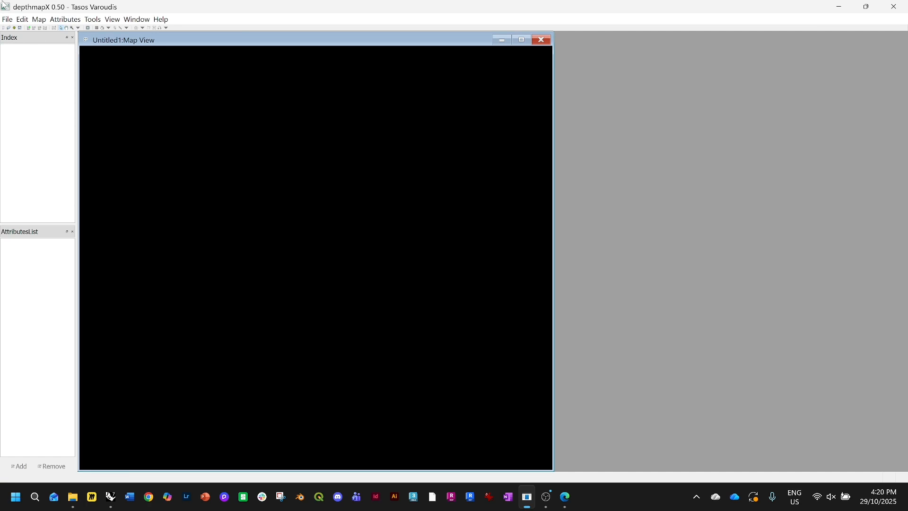
pyautogui.click(39, 20)
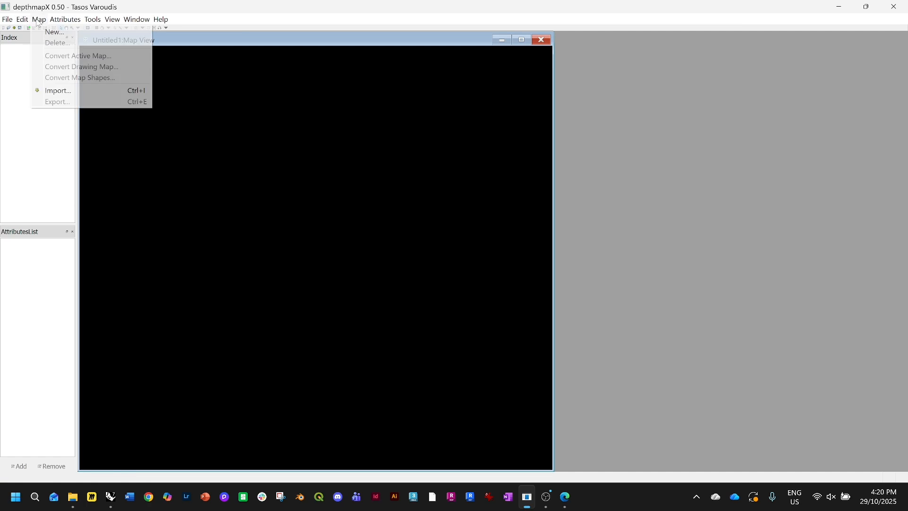
pyautogui.click(78, 91)
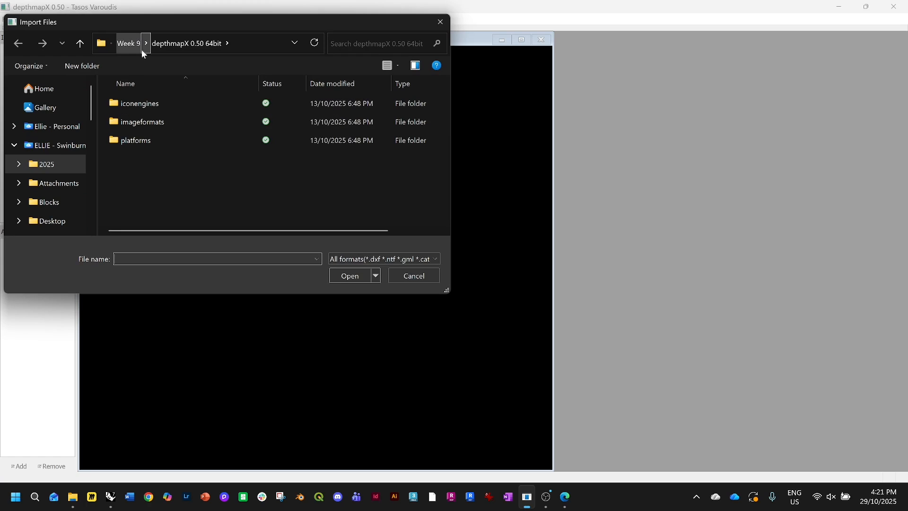
pyautogui.click(130, 50)
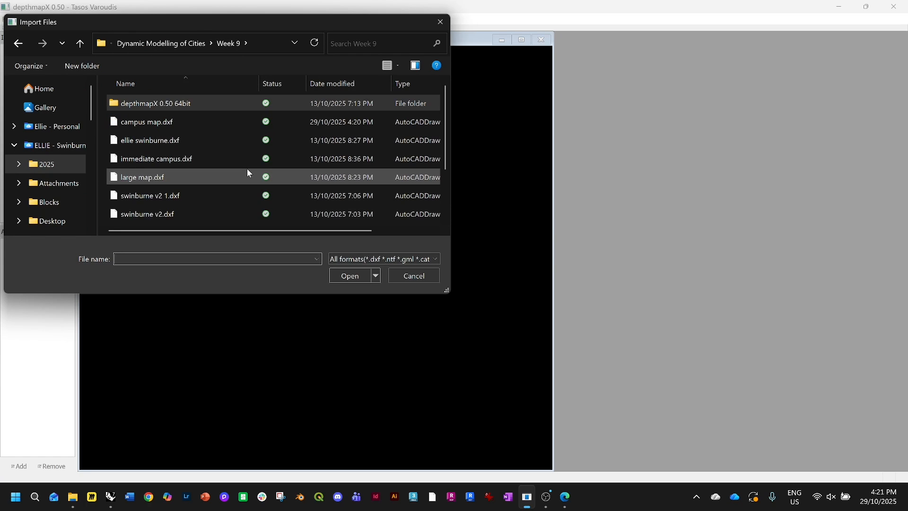
pyautogui.scroll(-1, 247, 170)
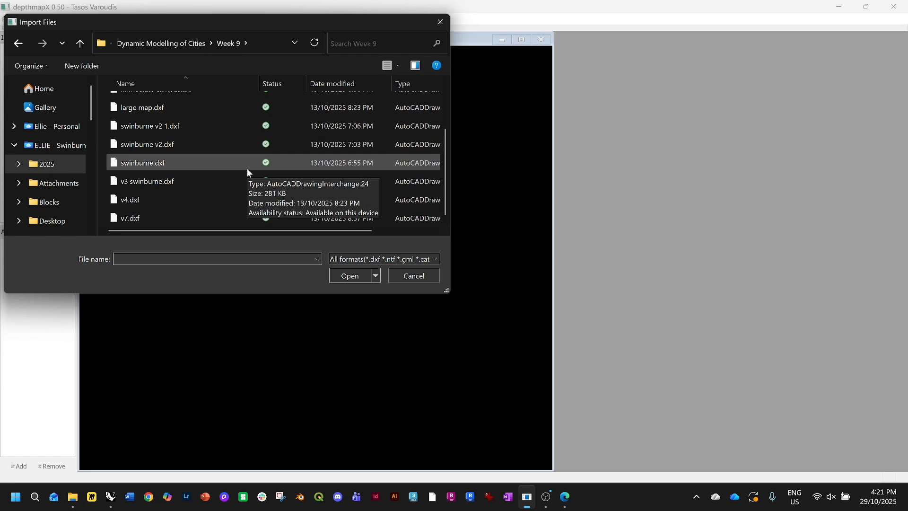
pyautogui.scroll(2, 245, 166)
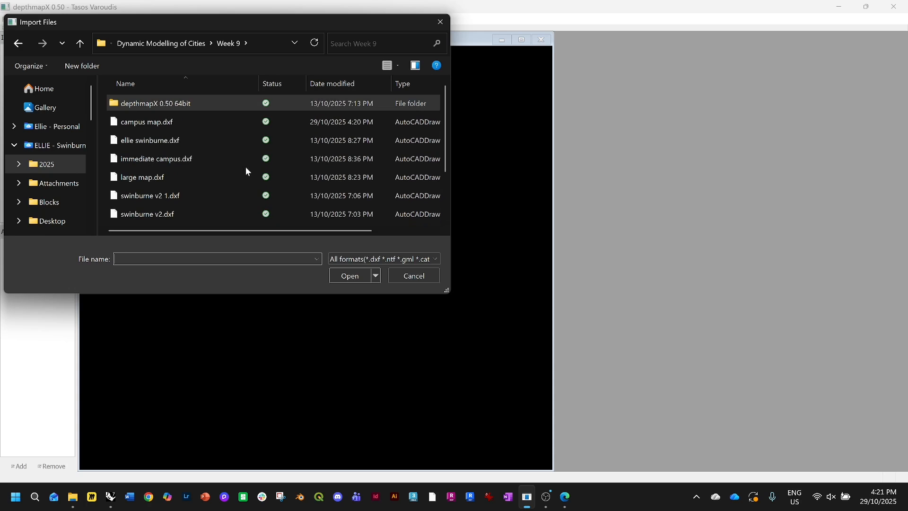
pyautogui.doubleClick(227, 125)
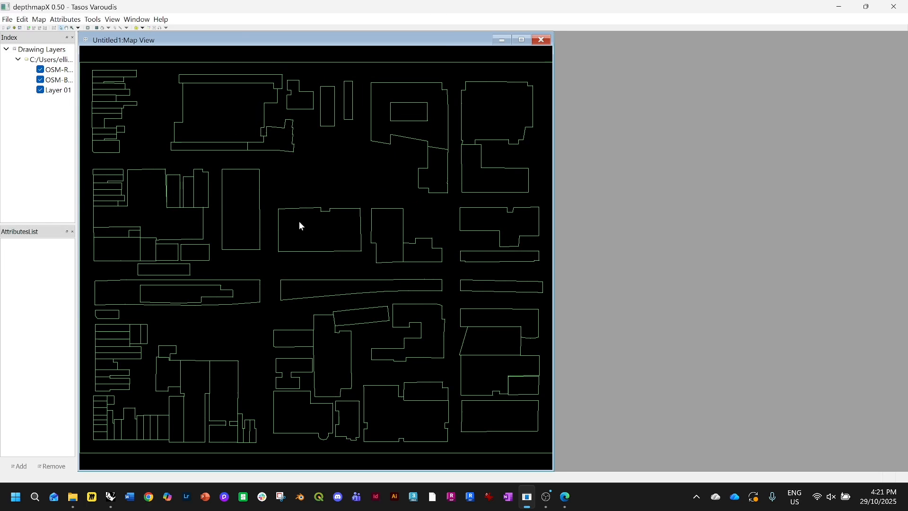
# Overlay a visibility grid on the plan with a spacing of 1.000
pyautogui.scroll(-2, 299, 221)
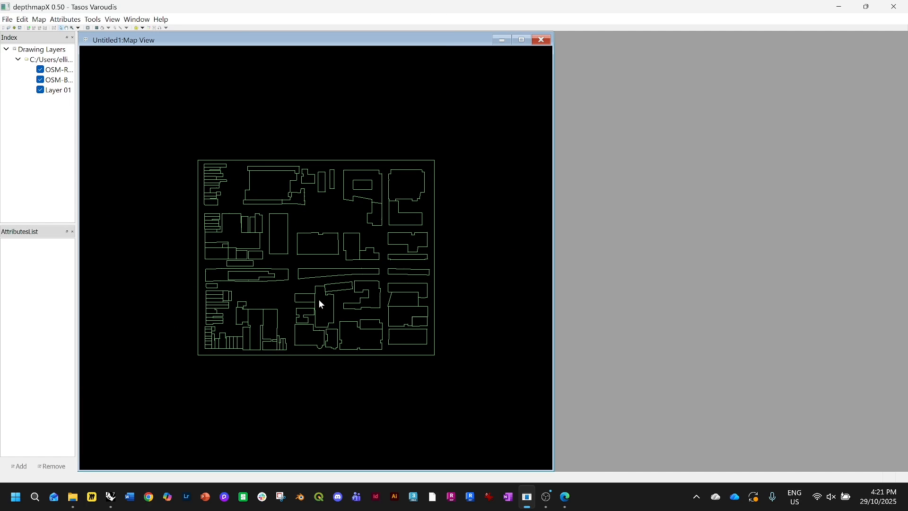
pyautogui.scroll(2, 319, 300)
pyautogui.scroll(-2, 319, 297)
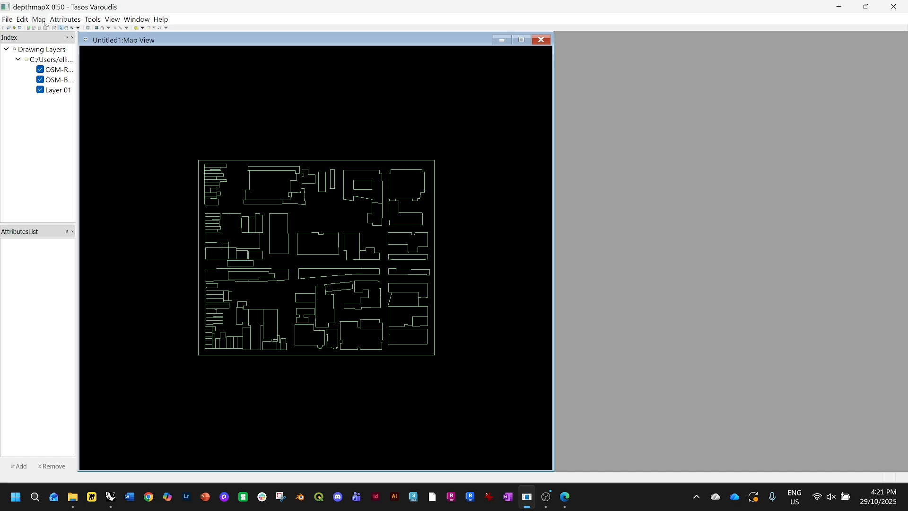
pyautogui.click(86, 21)
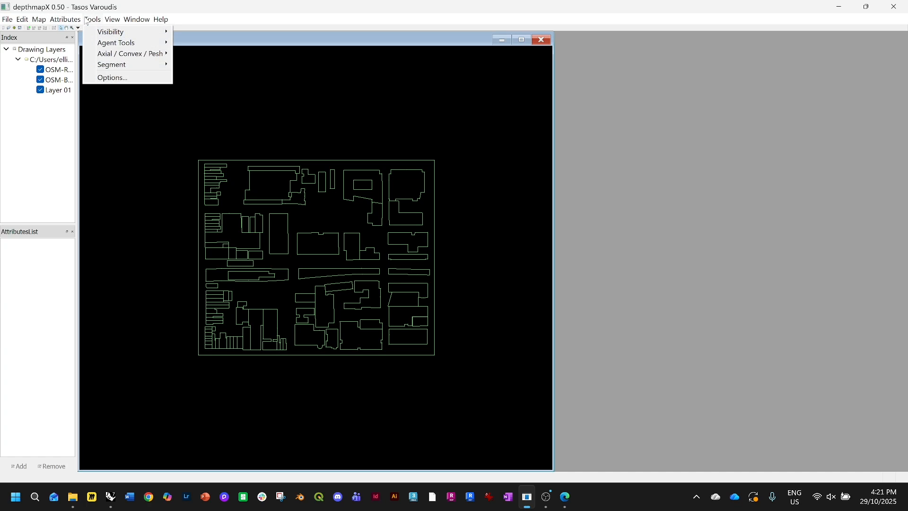
pyautogui.moveTo(96, 35)
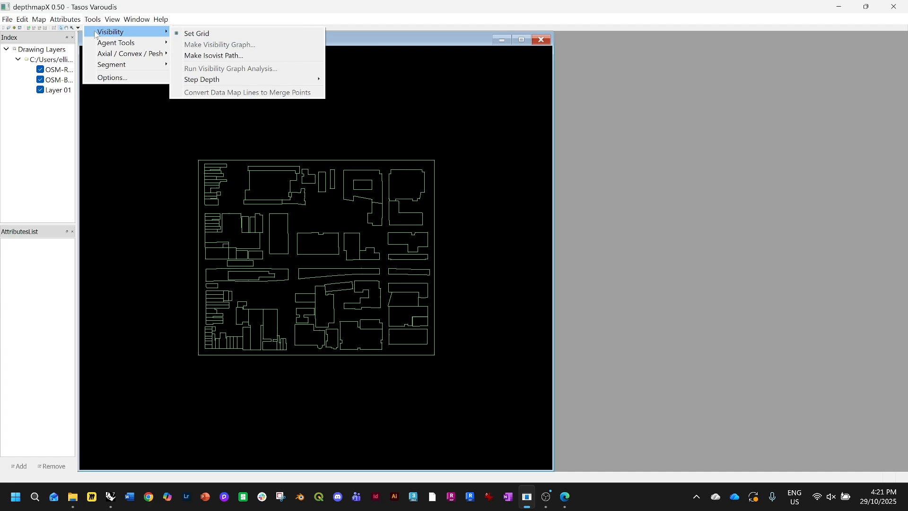
pyautogui.click(194, 34)
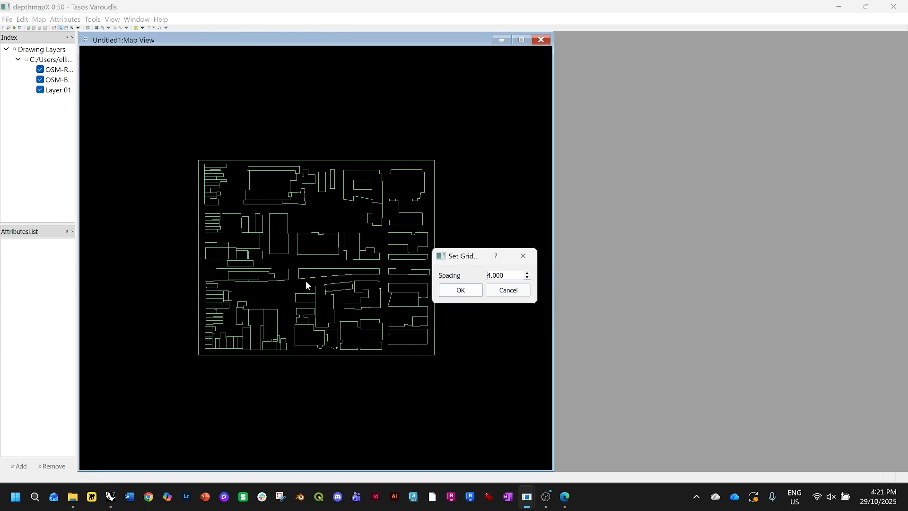
pyautogui.click(527, 279)
pyautogui.click(528, 279)
pyautogui.click(463, 290)
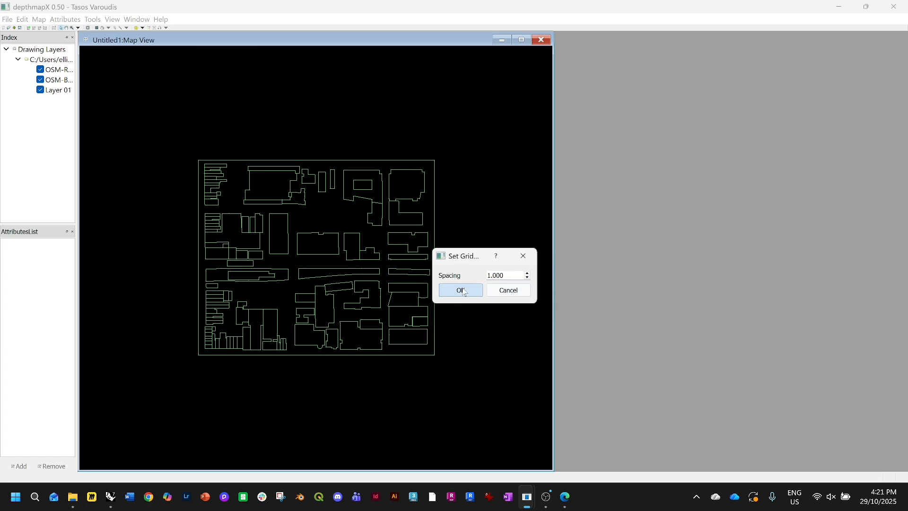
# Fill the open space between the buildings using the Standard Fill tool
pyautogui.scroll(1, 248, 271)
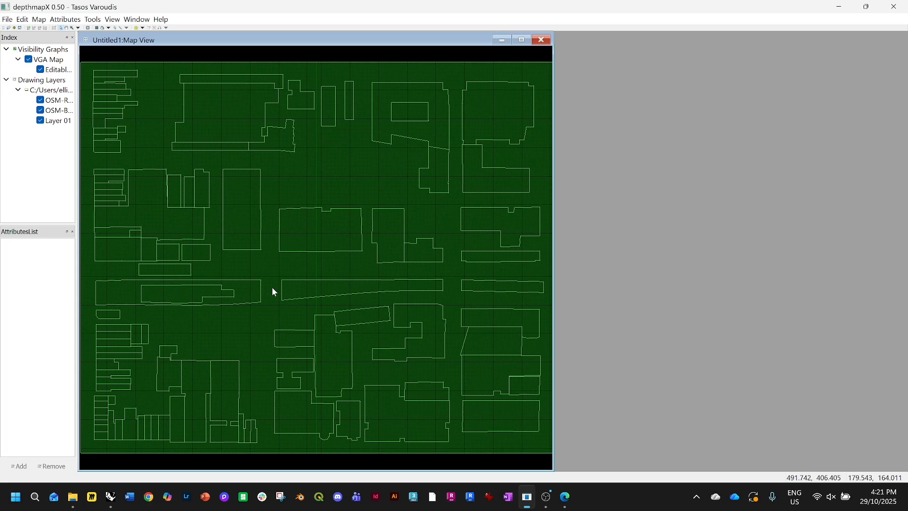
pyautogui.scroll(3, 306, 158)
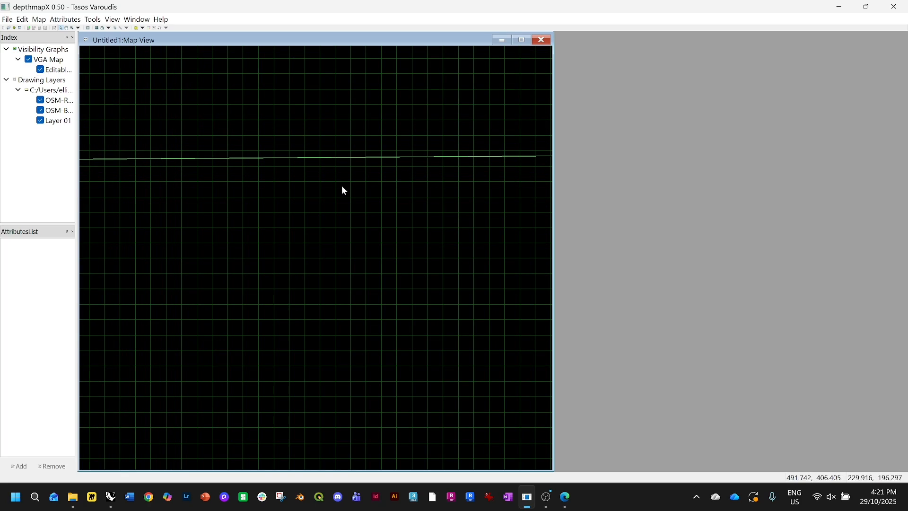
pyautogui.scroll(-2, 375, 139)
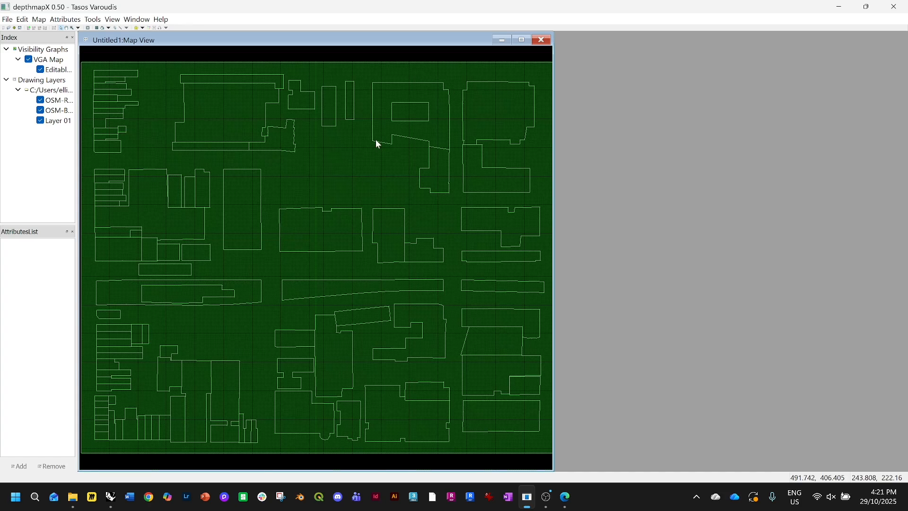
pyautogui.scroll(1, 344, 305)
pyautogui.scroll(-3, 341, 301)
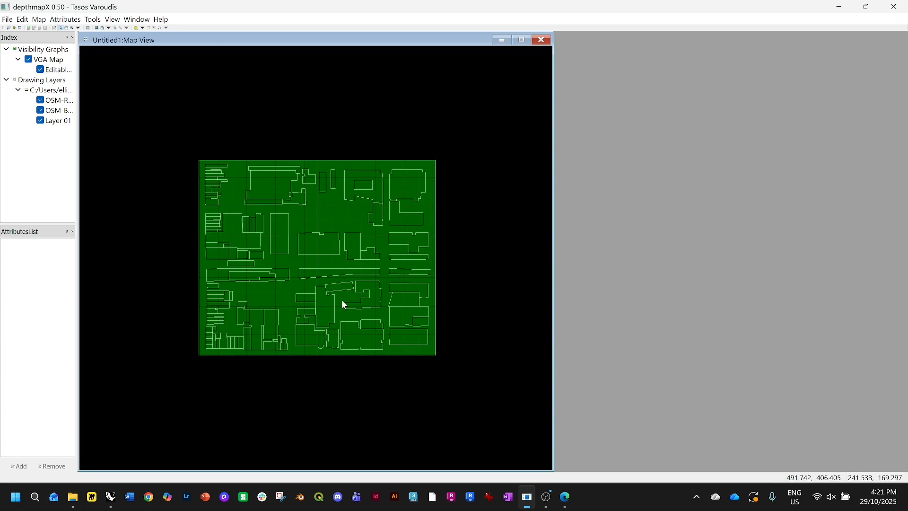
pyautogui.scroll(1, 280, 208)
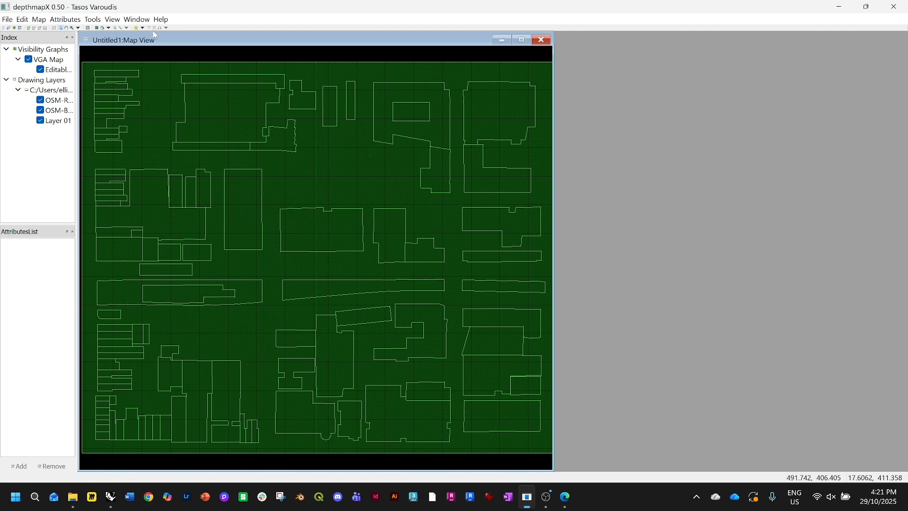
pyautogui.click(110, 28)
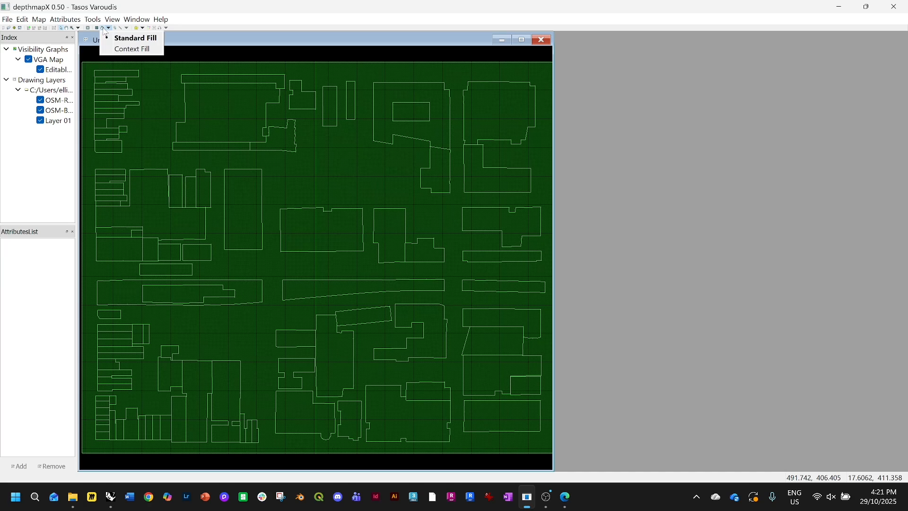
pyautogui.click(105, 32)
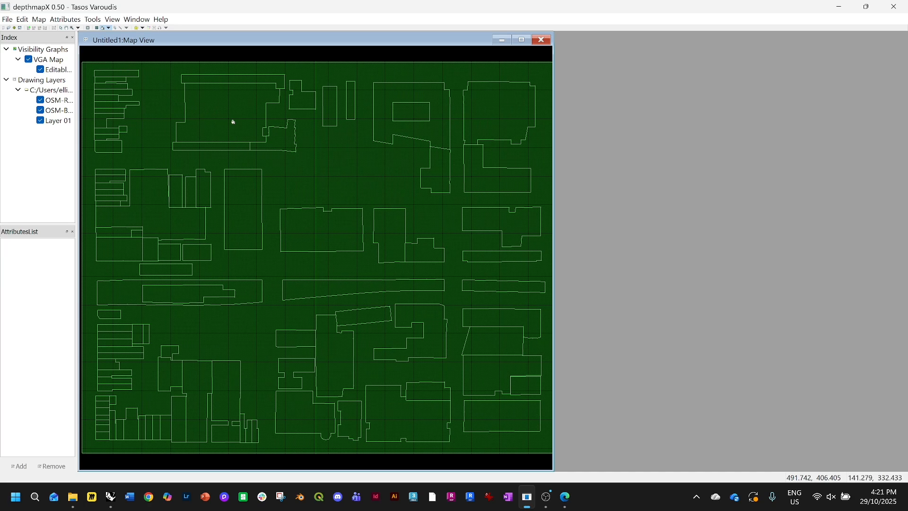
pyautogui.click(341, 175)
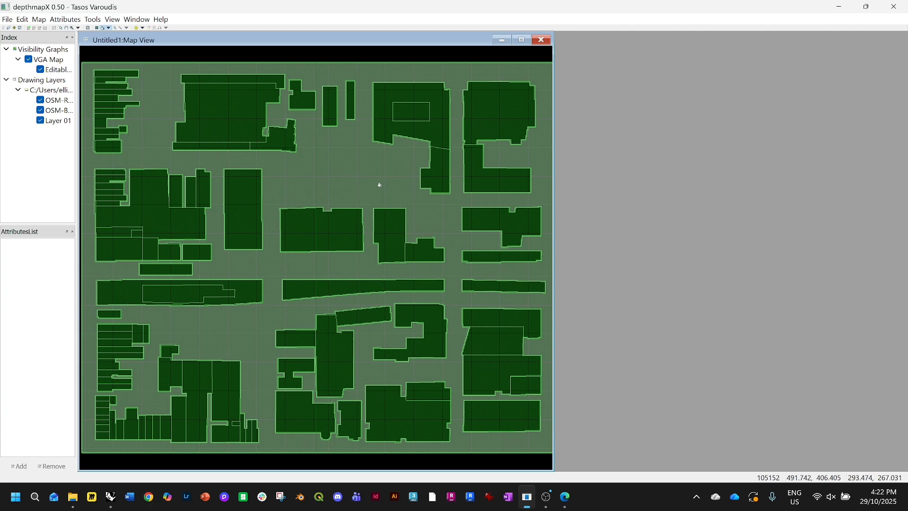
# Reset the visibility grid with a spacing of 4.000, clearing the existing points
pyautogui.scroll(4, 321, 265)
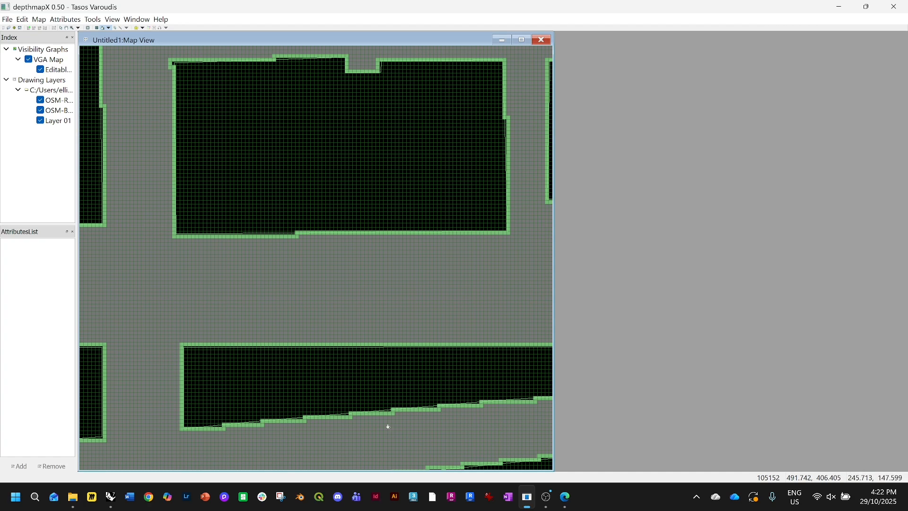
pyautogui.scroll(-2, 385, 419)
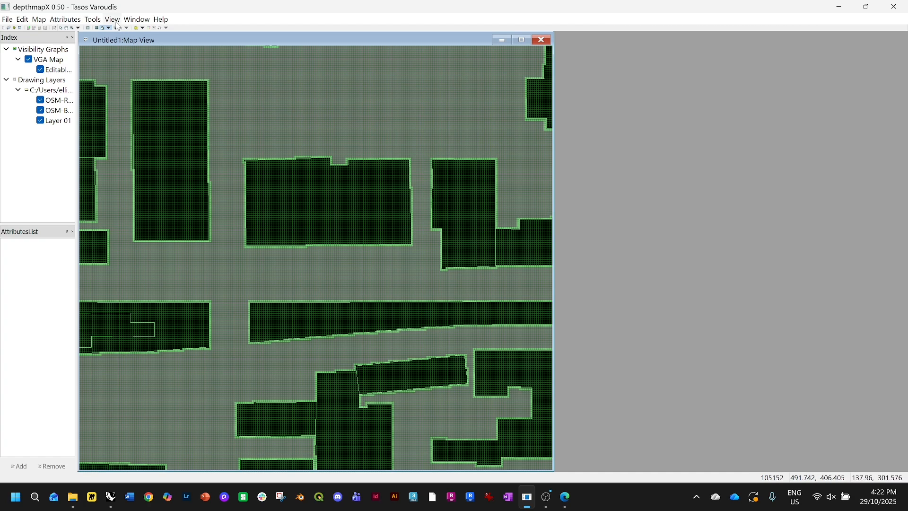
pyautogui.click(112, 20)
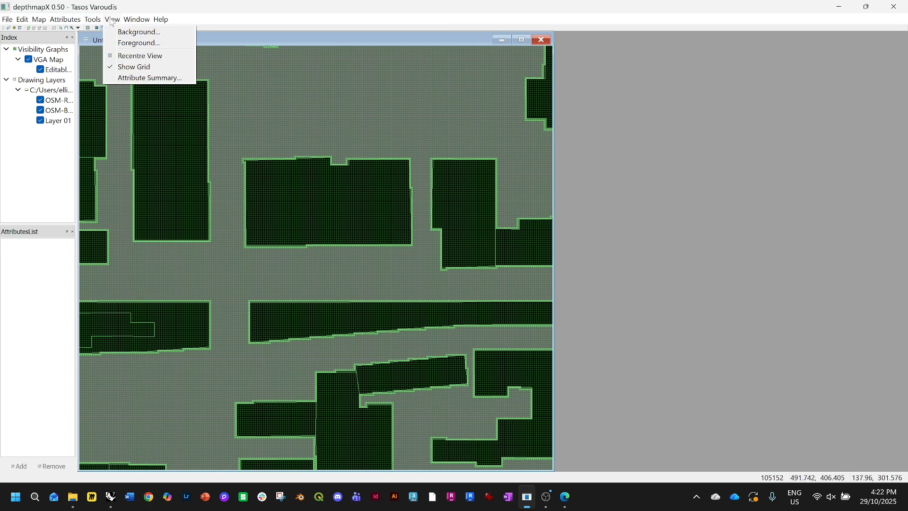
pyautogui.moveTo(97, 21)
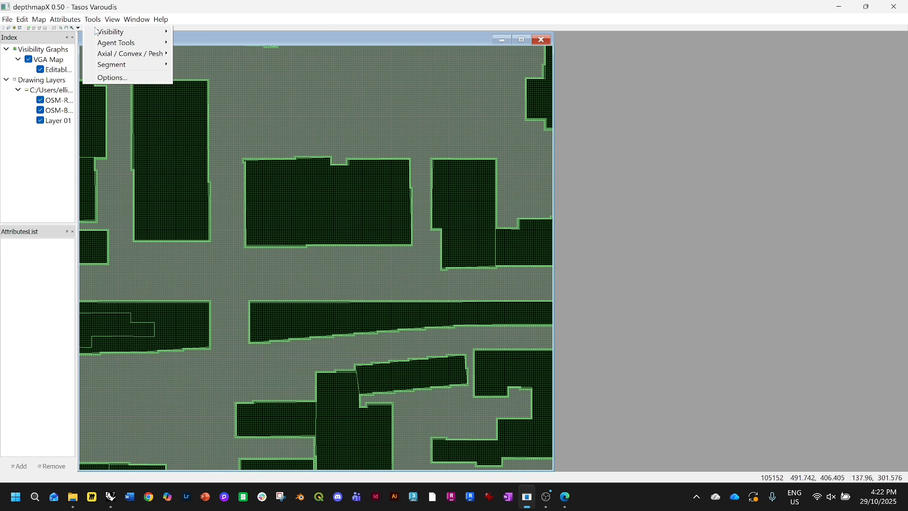
pyautogui.click(185, 32)
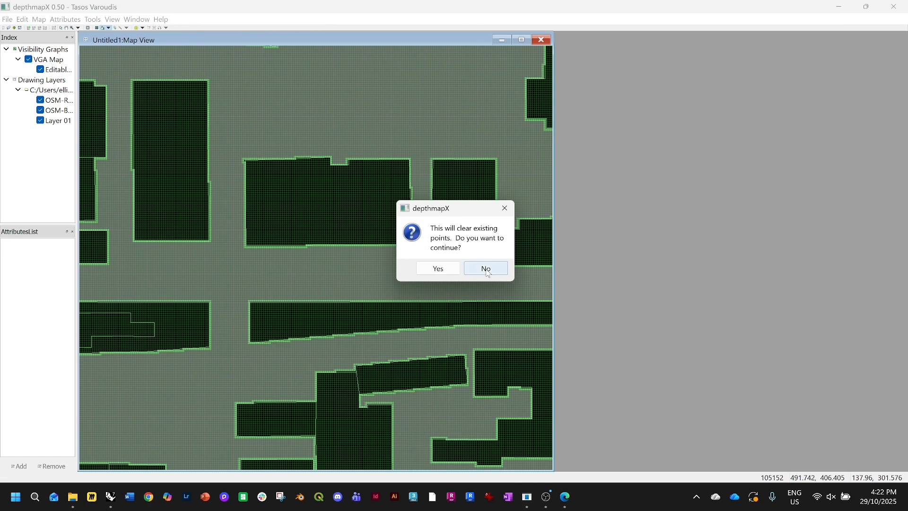
pyautogui.click(438, 269)
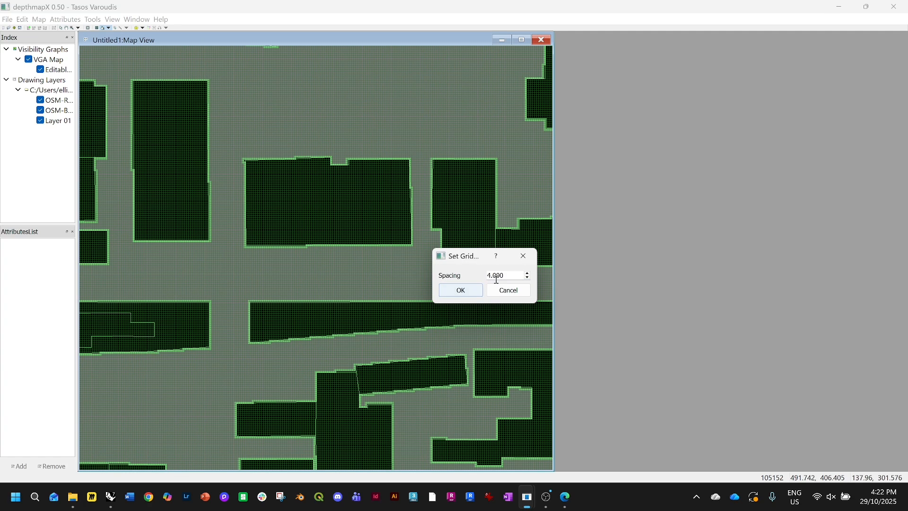
pyautogui.click(461, 289)
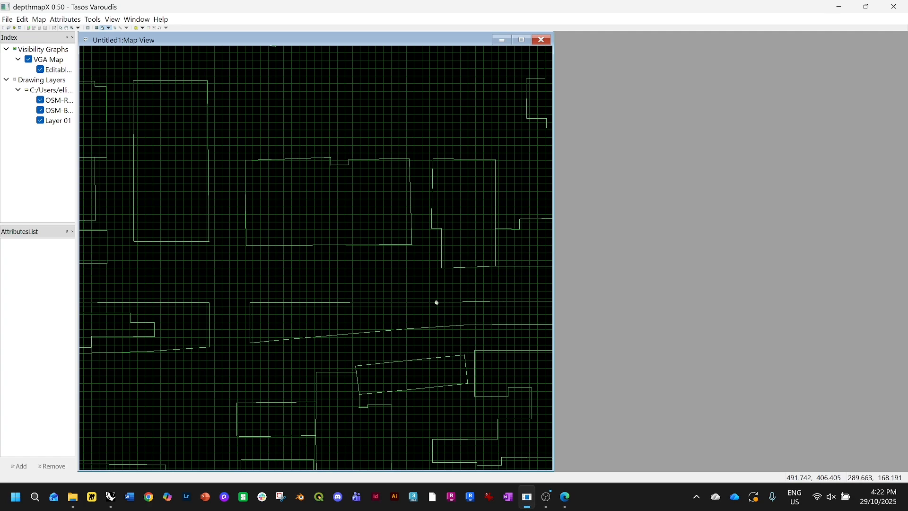
# Fill the open street space between the buildings on the new 4.000 grid
pyautogui.scroll(2, 396, 247)
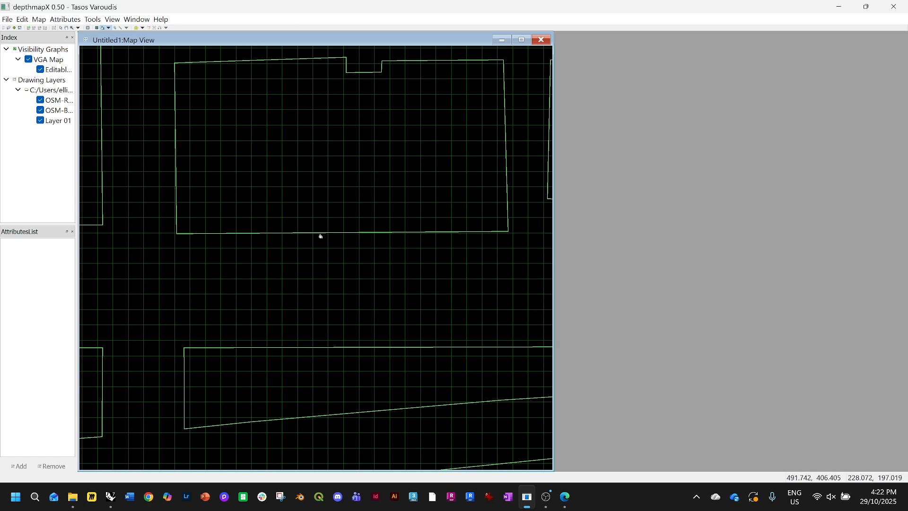
pyautogui.scroll(-5, 321, 236)
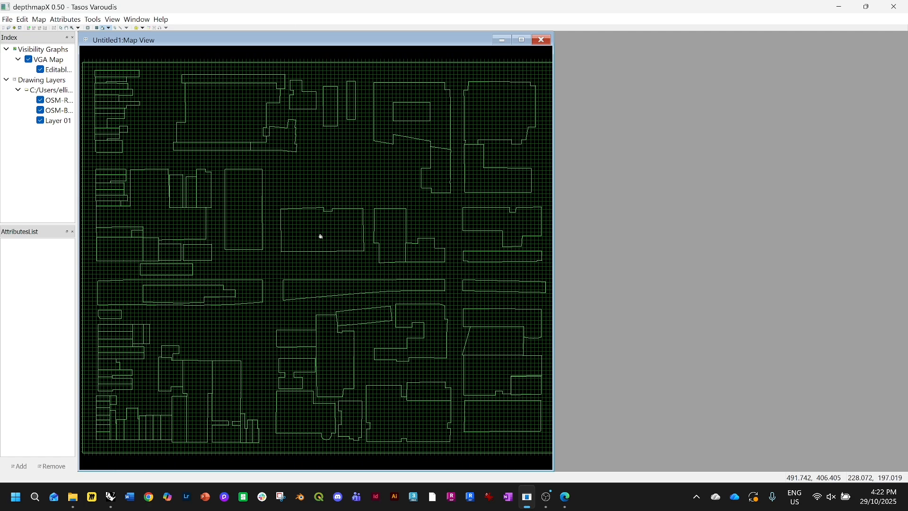
pyautogui.click(316, 188)
pyautogui.scroll(2, 361, 211)
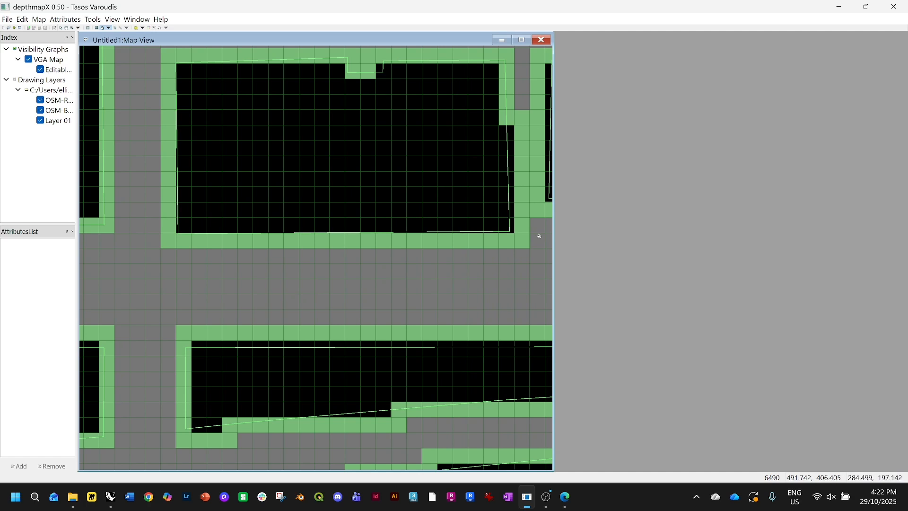
pyautogui.scroll(-1, 360, 421)
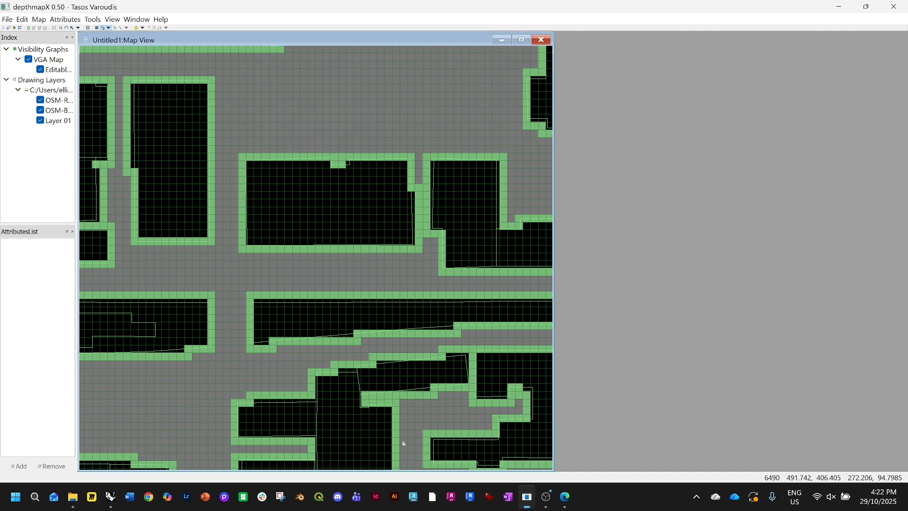
pyautogui.scroll(2, 381, 326)
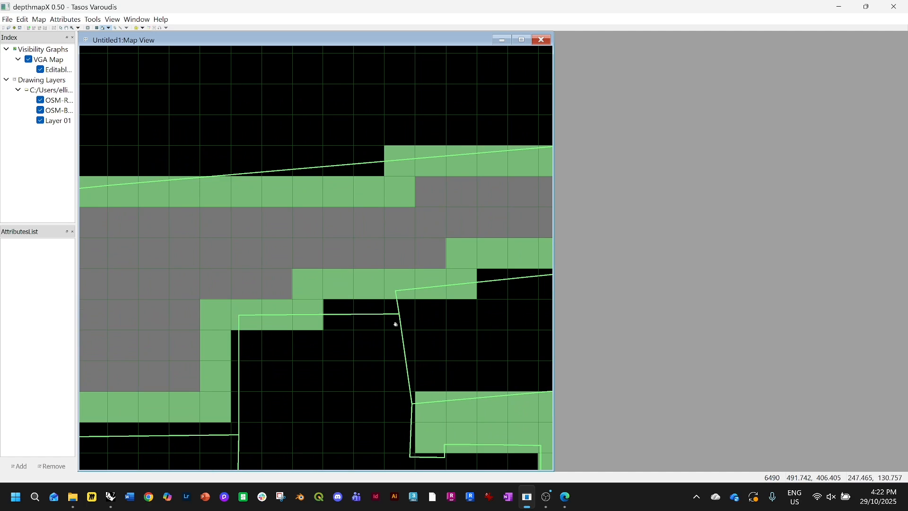
pyautogui.moveTo(396, 325); pyautogui.dragTo(291, 290)
pyautogui.scroll(-3, 303, 296)
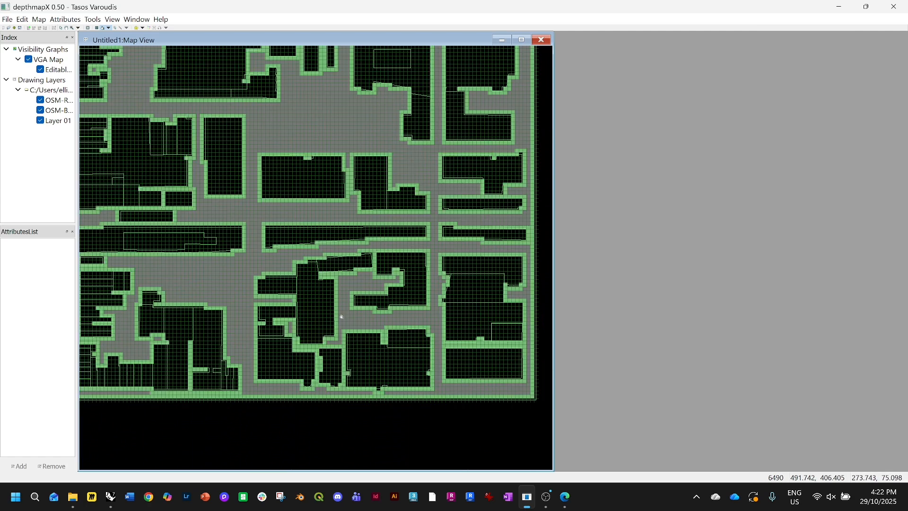
# Reset the visibility grid through Set Grid, confirming that existing points are cleared, and accept the spacing
pyautogui.scroll(-1, 331, 303)
pyautogui.scroll(1, 347, 314)
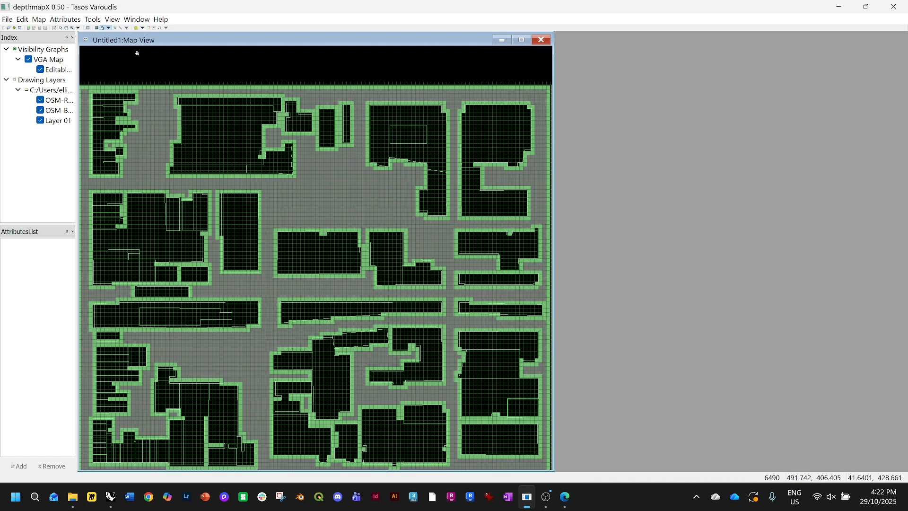
pyautogui.click(99, 22)
pyautogui.moveTo(112, 22)
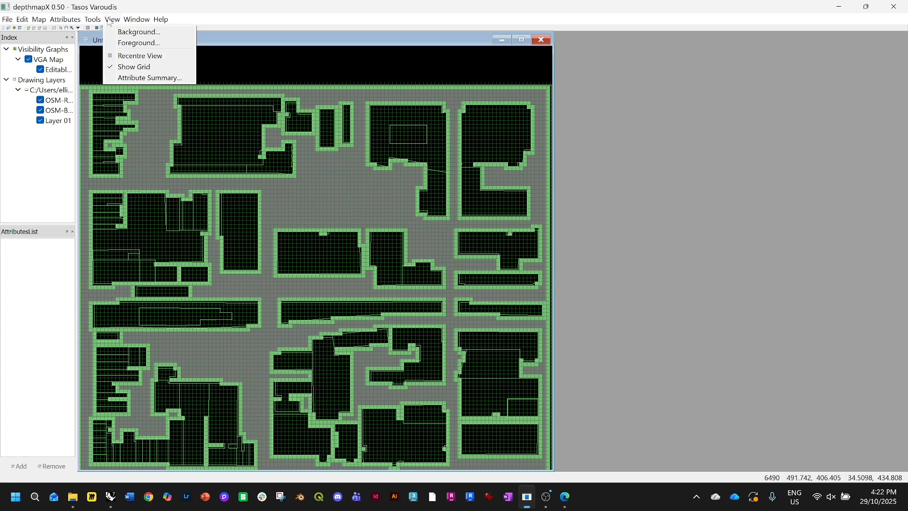
pyautogui.click(253, 30)
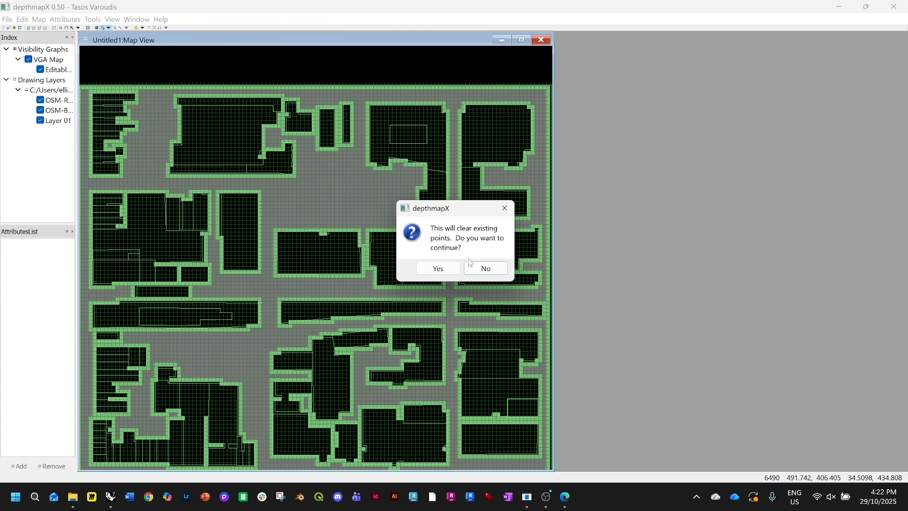
pyautogui.click(438, 268)
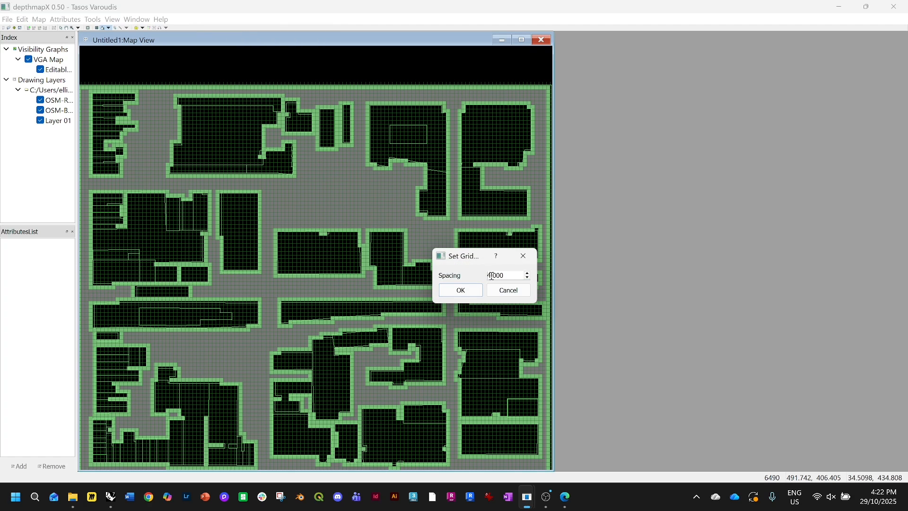
pyautogui.click(461, 290)
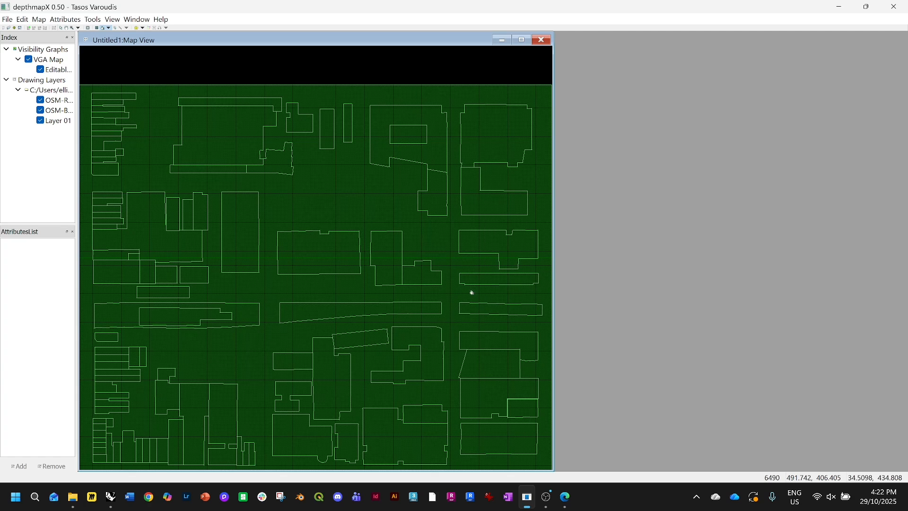
# Fill the open street space between the buildings on the reset grid
pyautogui.click(328, 213)
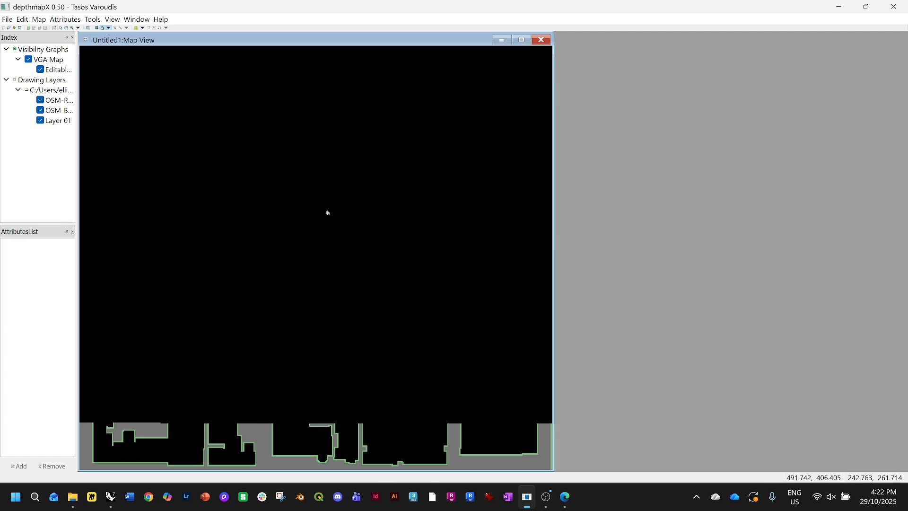
pyautogui.scroll(5, 339, 317)
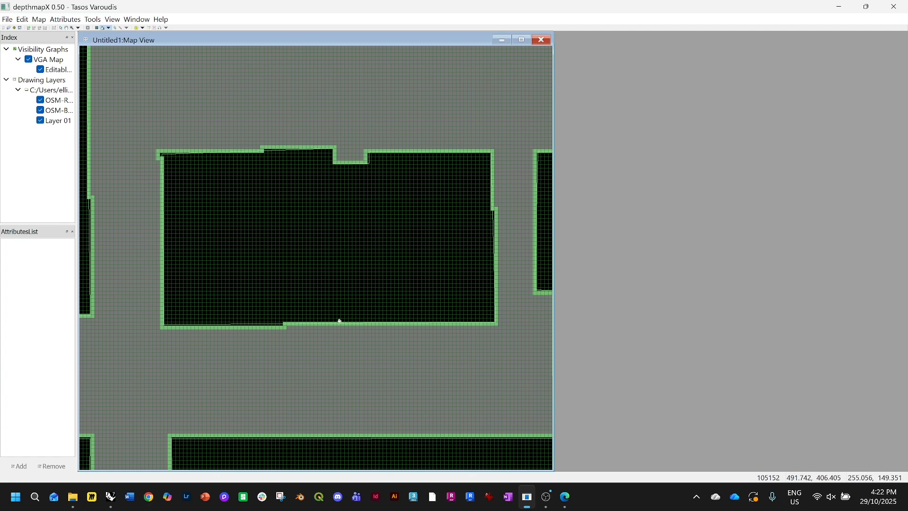
pyautogui.scroll(-3, 339, 320)
pyautogui.scroll(1, 340, 315)
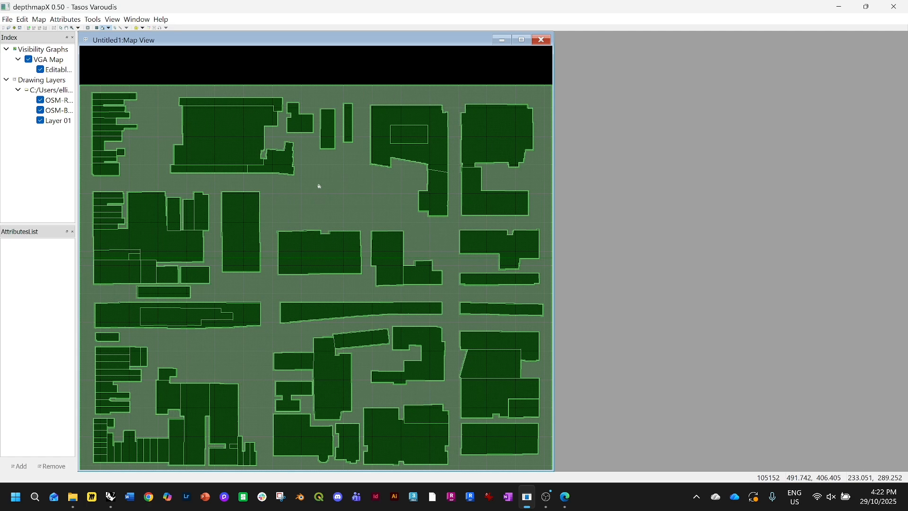
# Make the visibility graph from the filled grid with the default graph options
pyautogui.click(93, 19)
pyautogui.moveTo(101, 33)
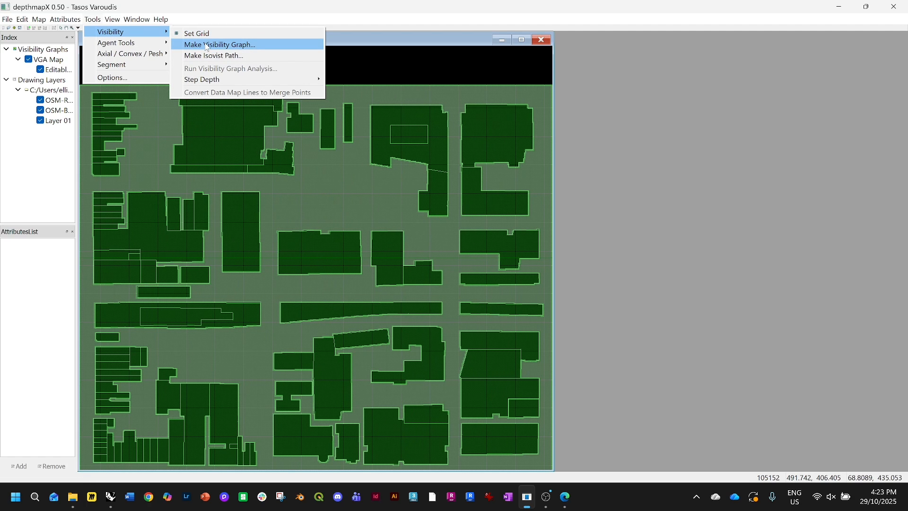
pyautogui.click(238, 46)
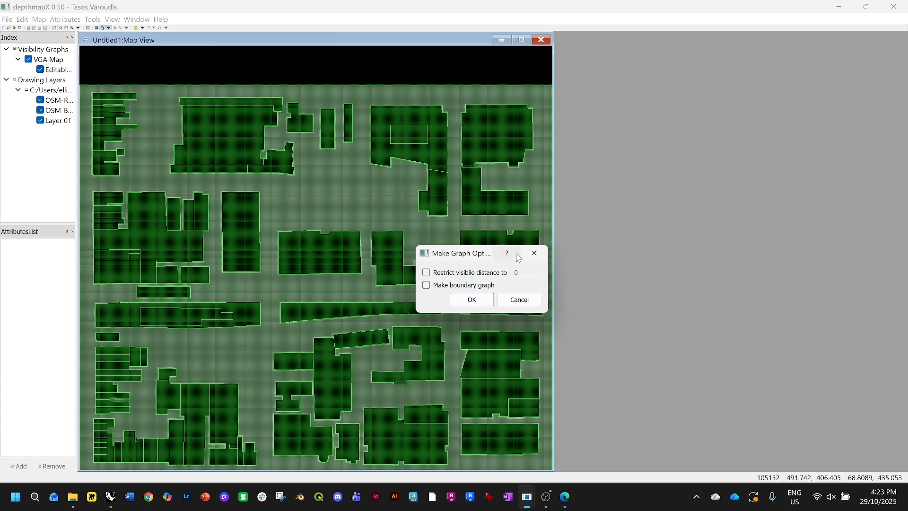
pyautogui.click(485, 304)
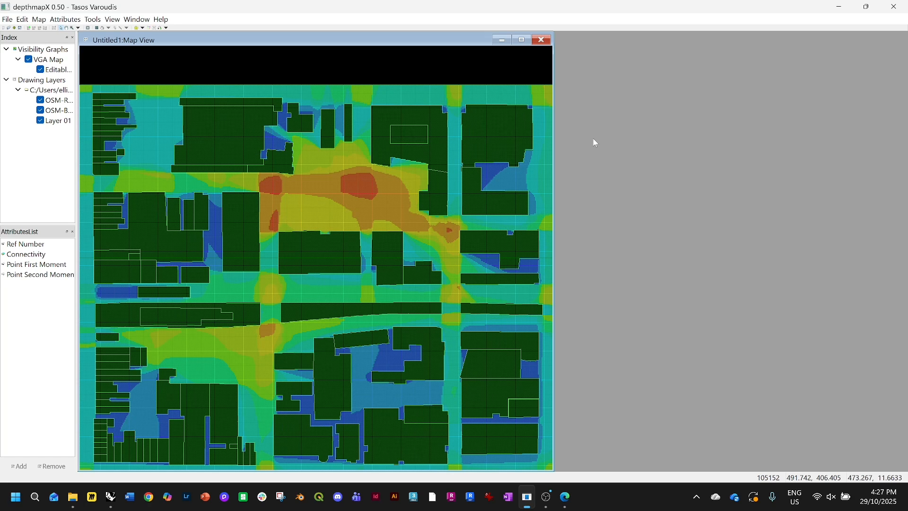
# Turn off the grid display over the visibility graph
pyautogui.scroll(-2, 462, 223)
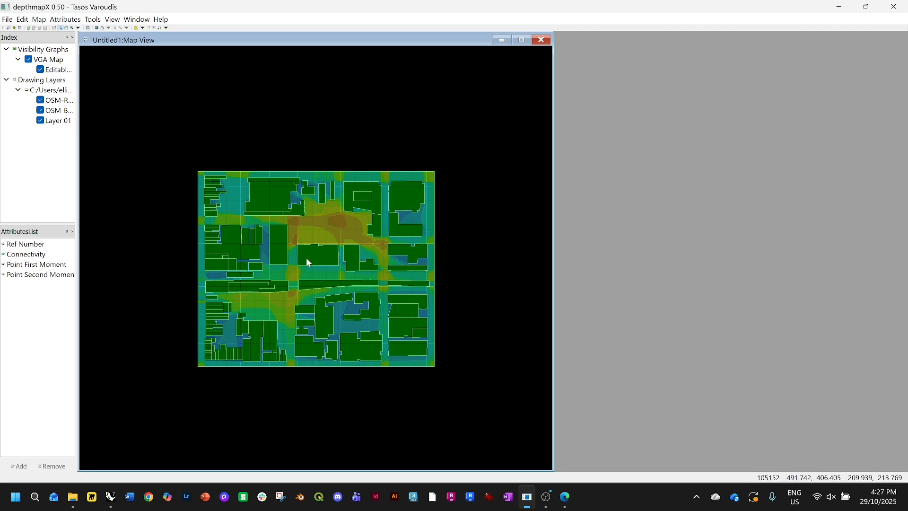
pyautogui.scroll(1, 308, 262)
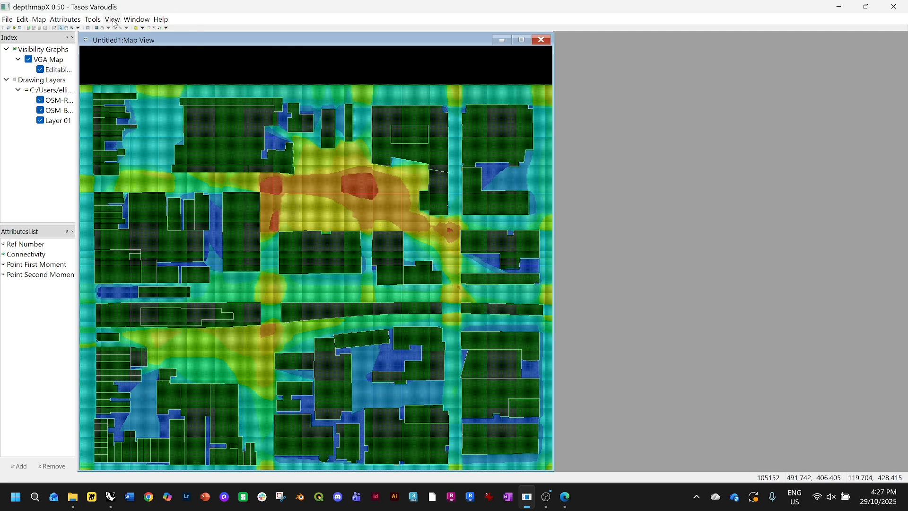
pyautogui.click(113, 20)
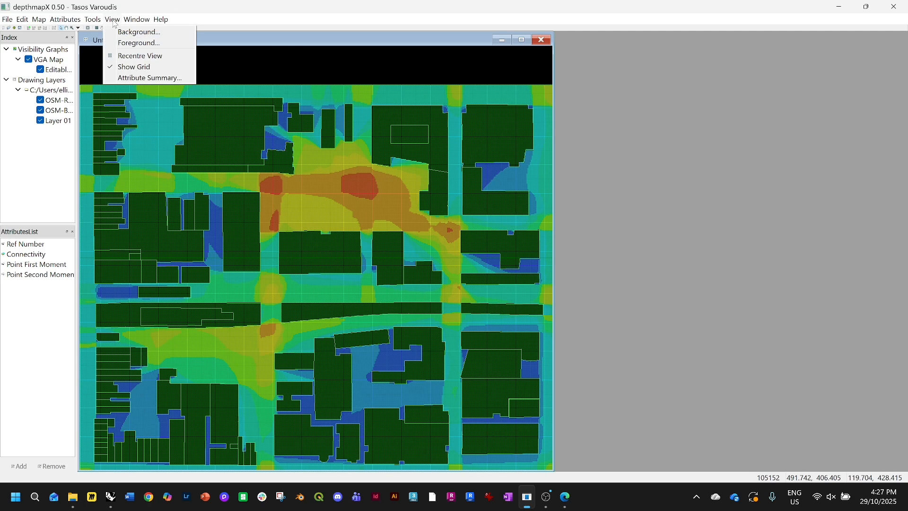
pyautogui.click(117, 67)
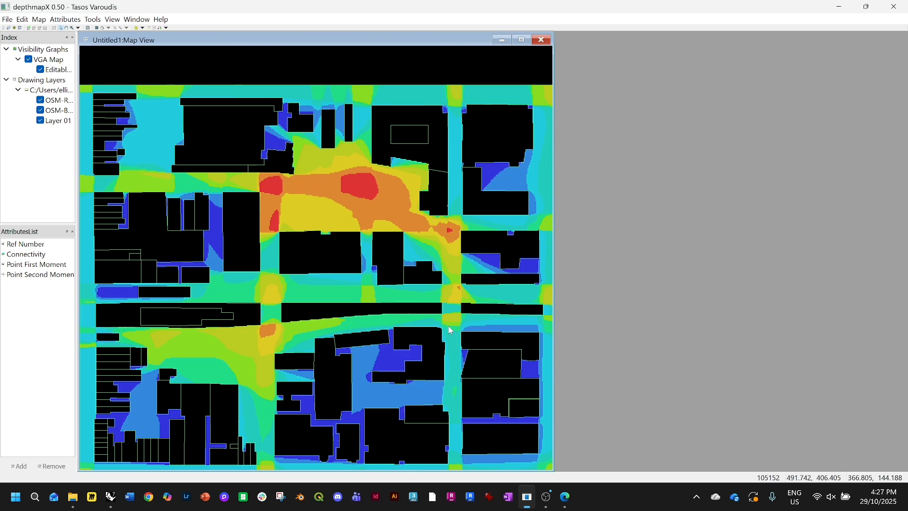
# Compare the graph's attributes by displaying Connectivity, Point First Moment, Point Second Moment and Ref Number in turn
pyautogui.scroll(-1, 448, 326)
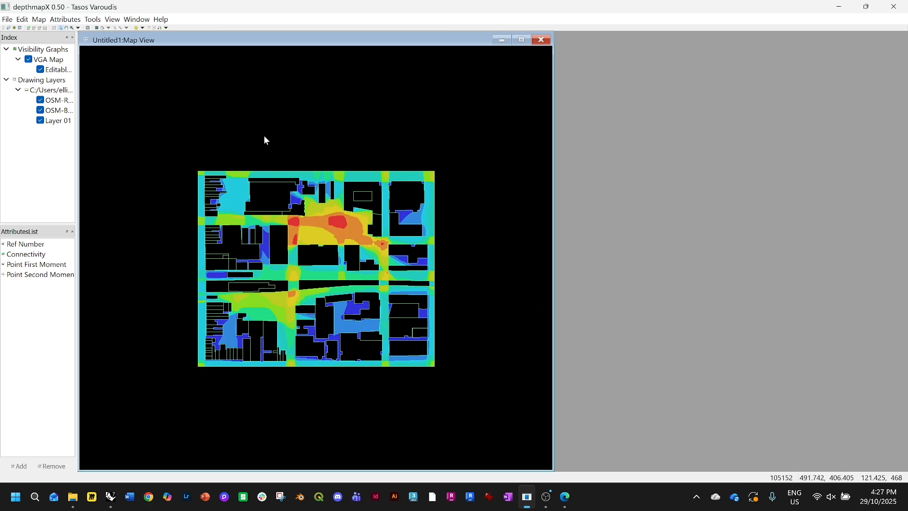
pyautogui.scroll(1, 327, 336)
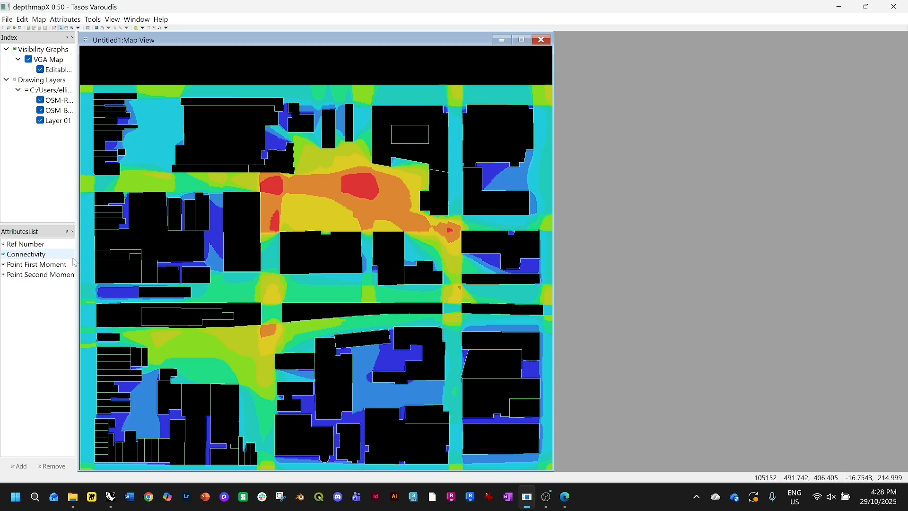
pyautogui.click(37, 255)
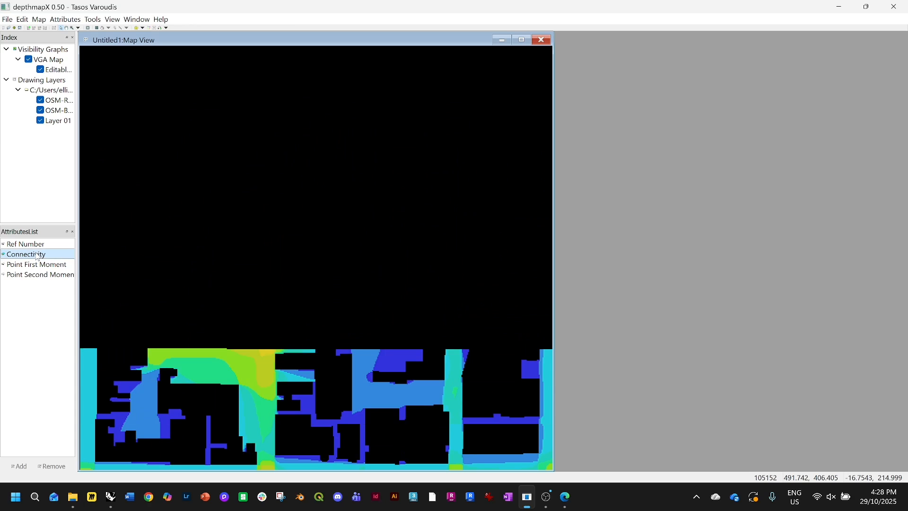
pyautogui.click(40, 265)
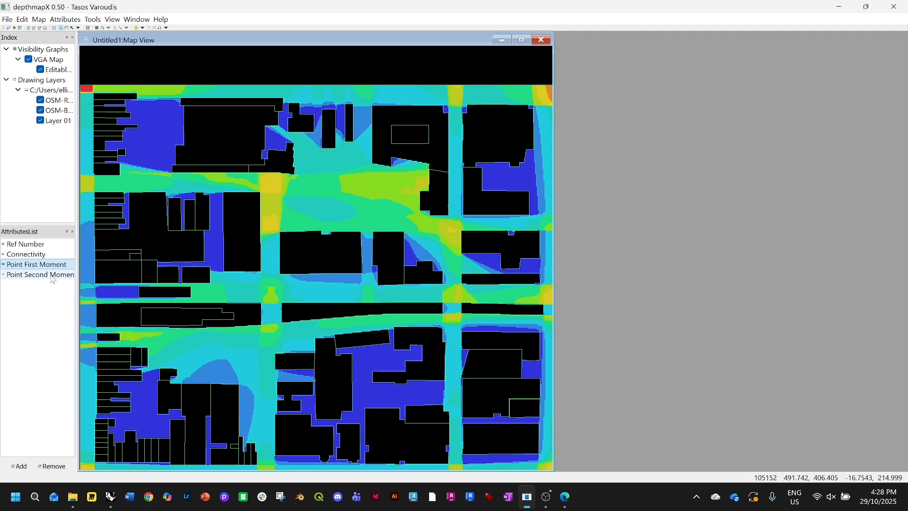
pyautogui.click(54, 276)
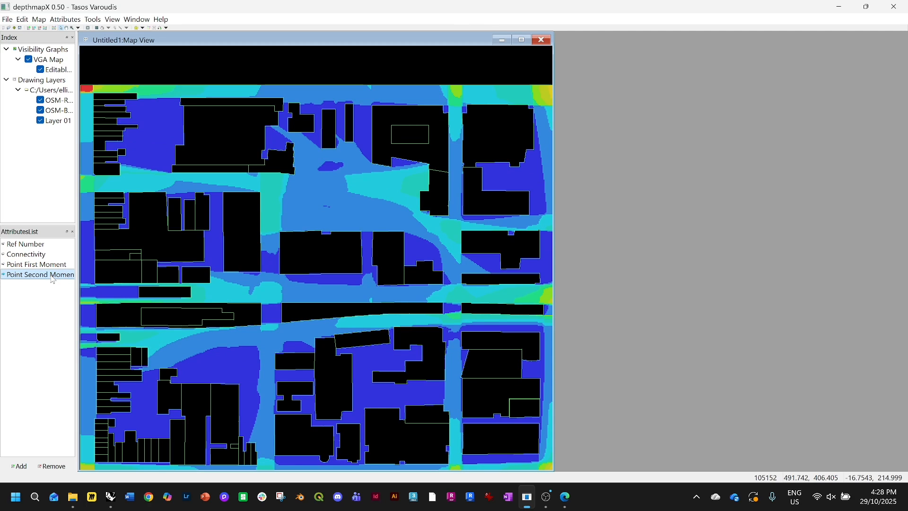
pyautogui.click(46, 247)
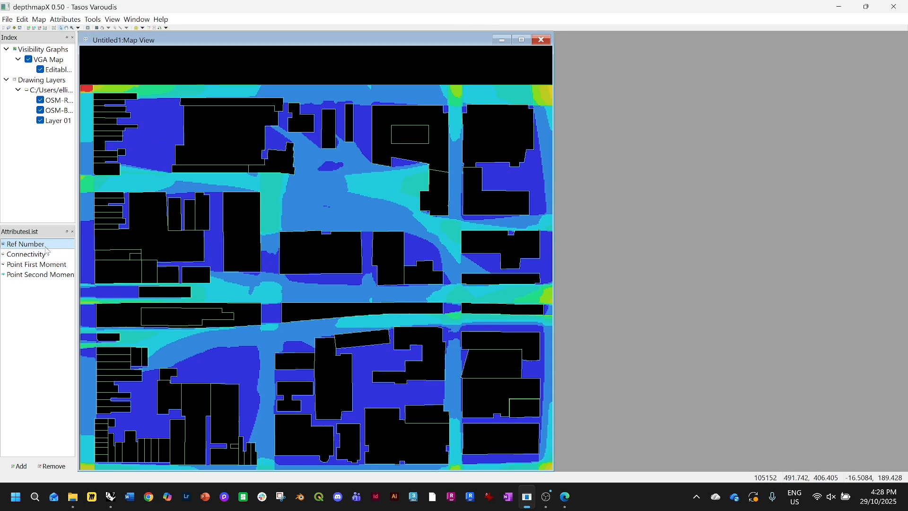
pyautogui.click(48, 257)
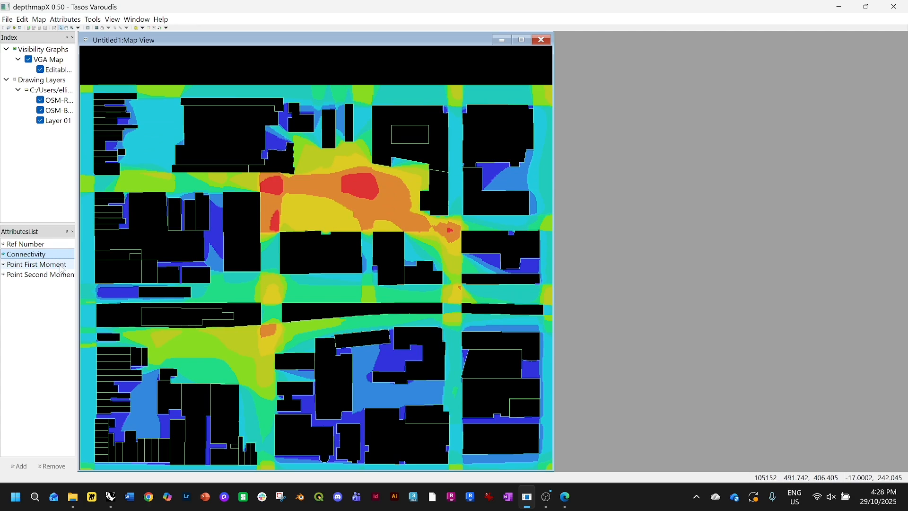
pyautogui.click(62, 268)
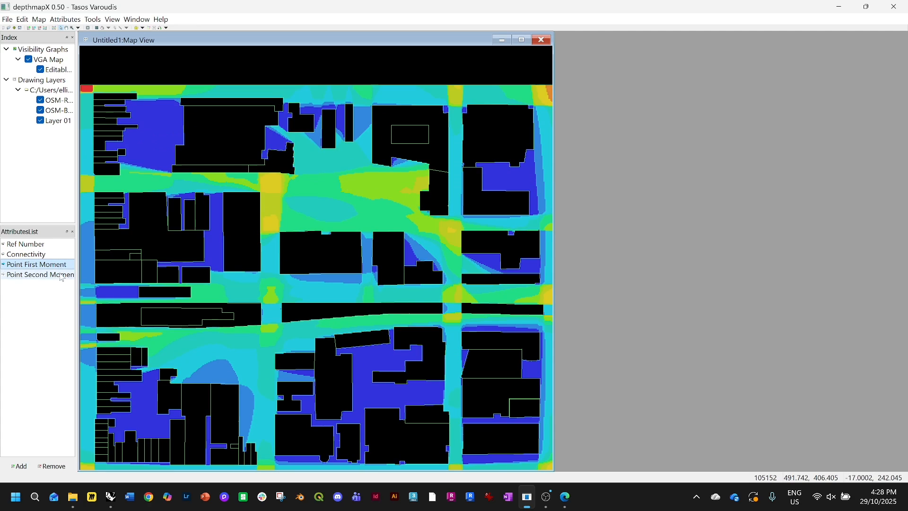
pyautogui.click(62, 278)
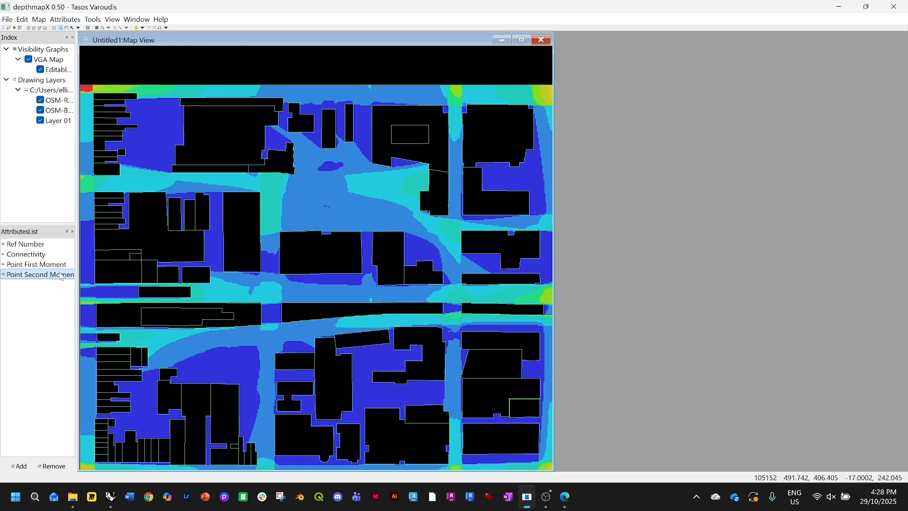
pyautogui.click(61, 260)
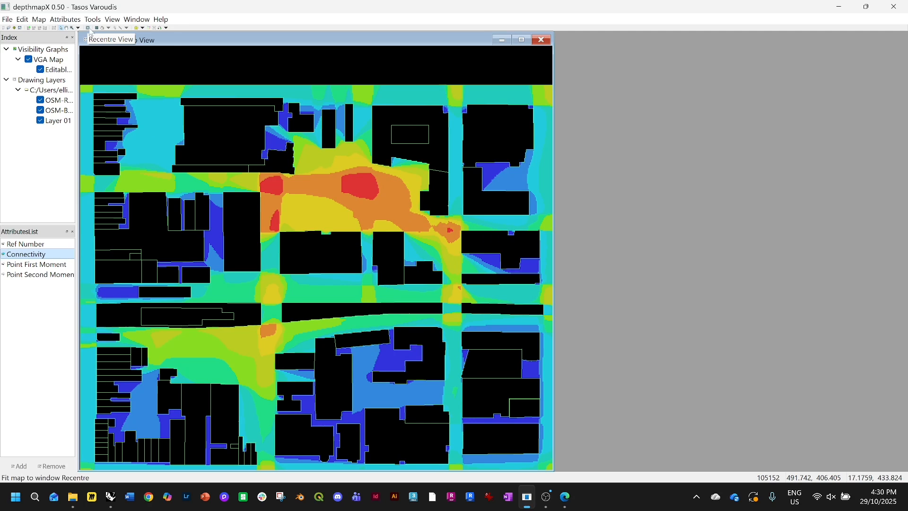
# Run Visibility Graph Analysis calculating isovist properties, then display the Point Second Moment attribute
pyautogui.click(93, 20)
pyautogui.moveTo(101, 31)
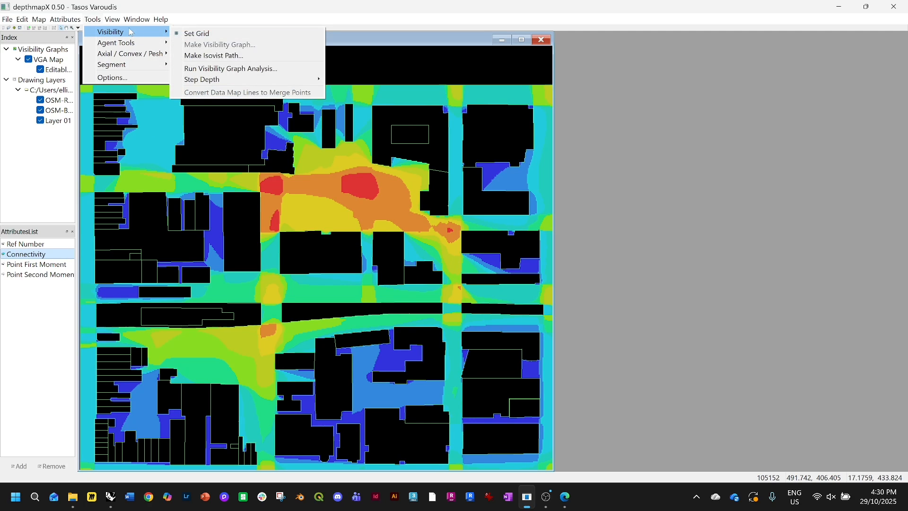
pyautogui.click(224, 69)
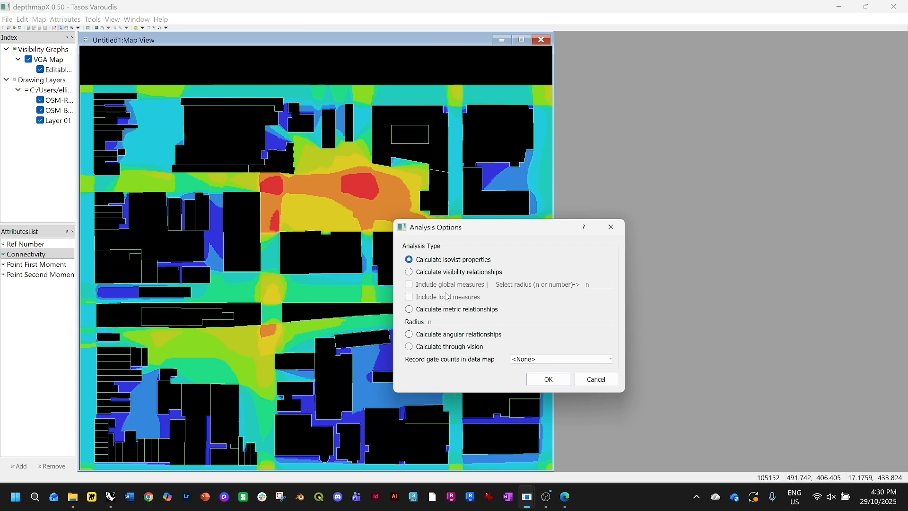
pyautogui.click(549, 380)
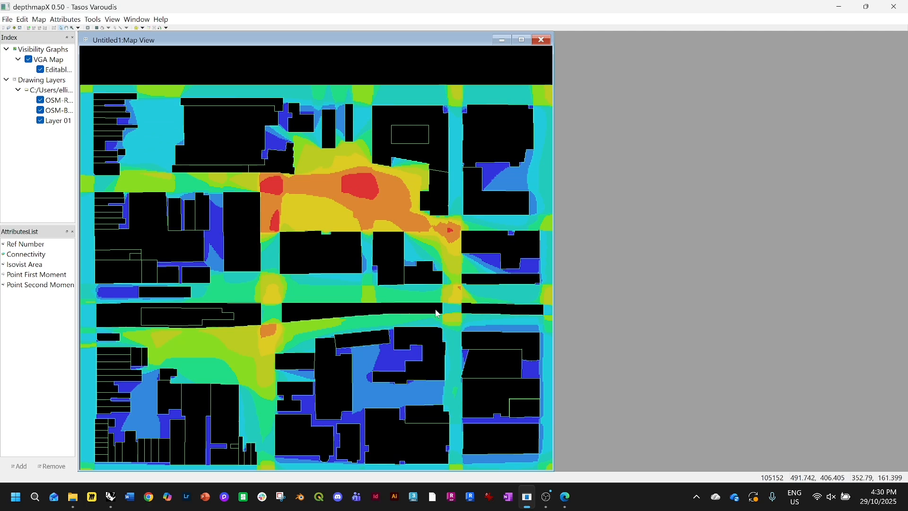
pyautogui.click(55, 255)
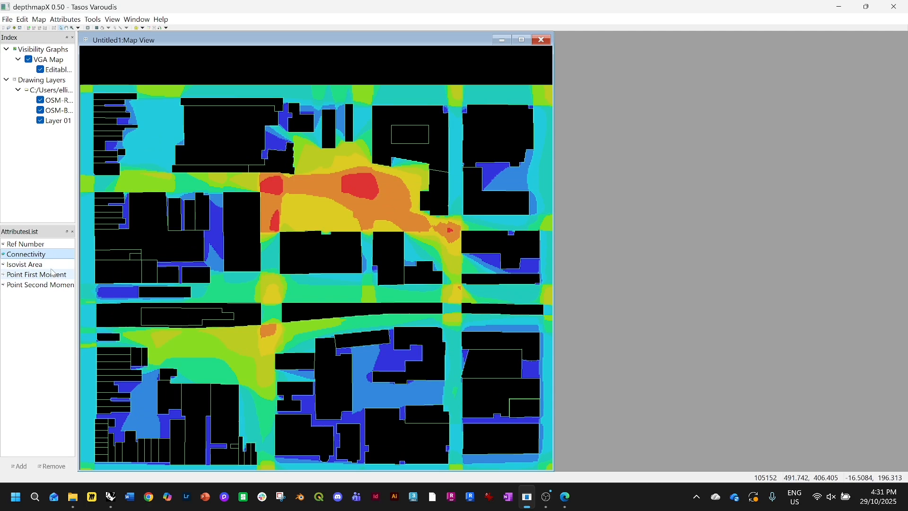
pyautogui.click(53, 266)
pyautogui.click(43, 285)
# Export the visibility map as a MapInfo file (*.mif) named map swin
pyautogui.click(40, 20)
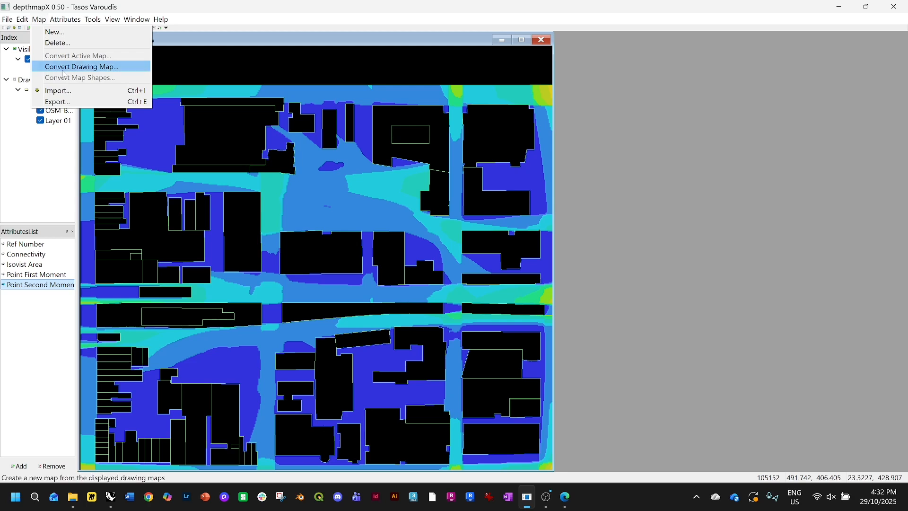
pyautogui.click(82, 102)
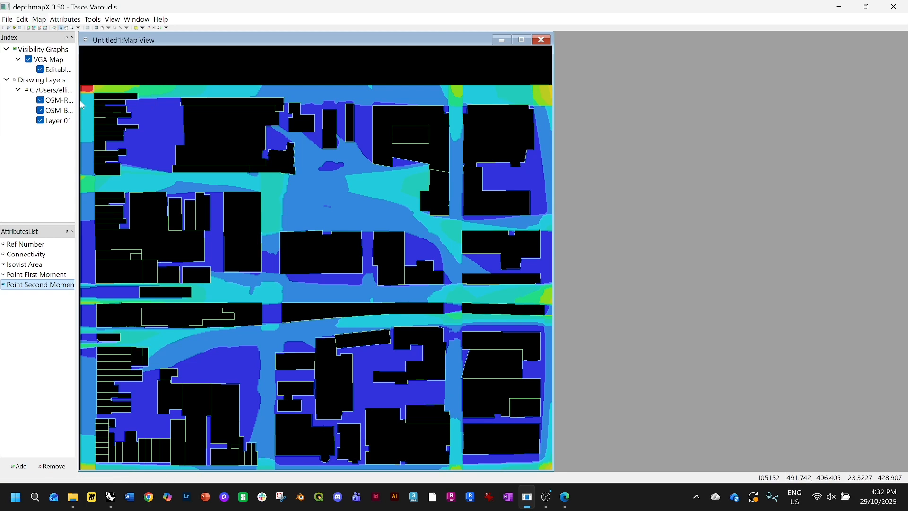
pyautogui.click(214, 216)
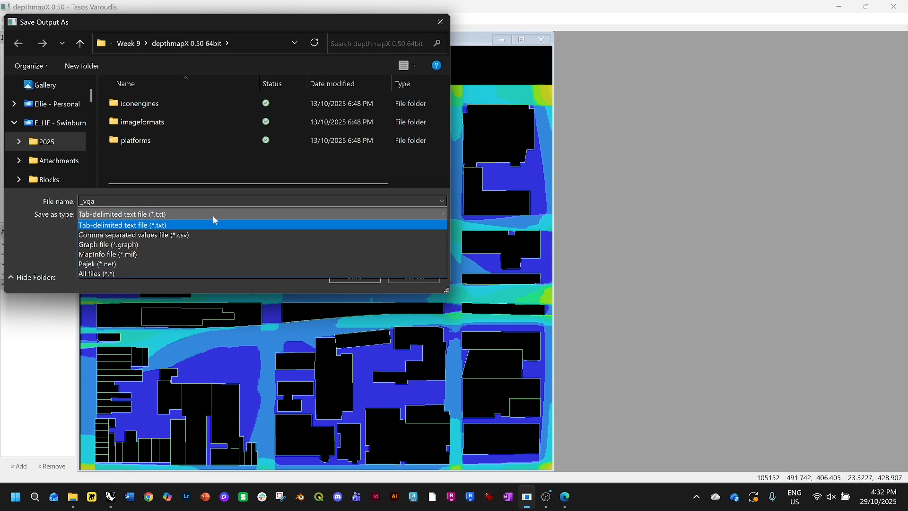
pyautogui.click(138, 253)
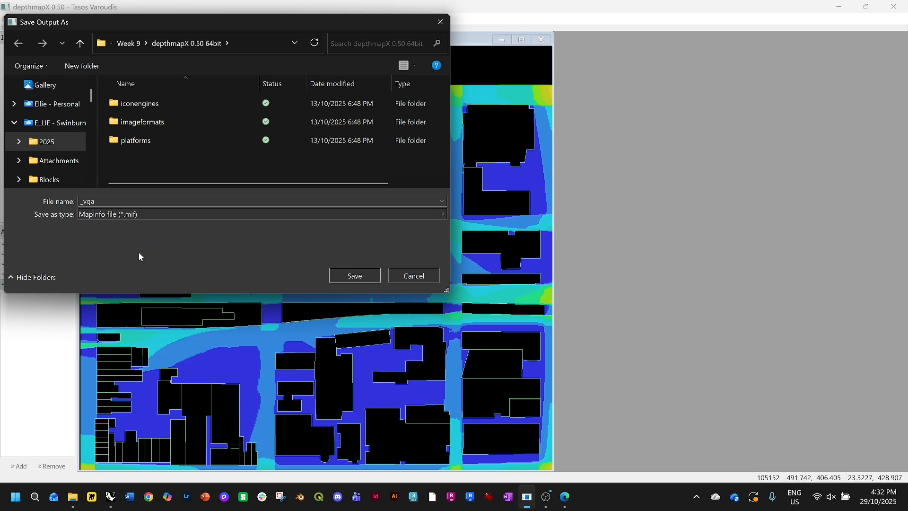
pyautogui.doubleClick(132, 202)
pyautogui.write('map swin')
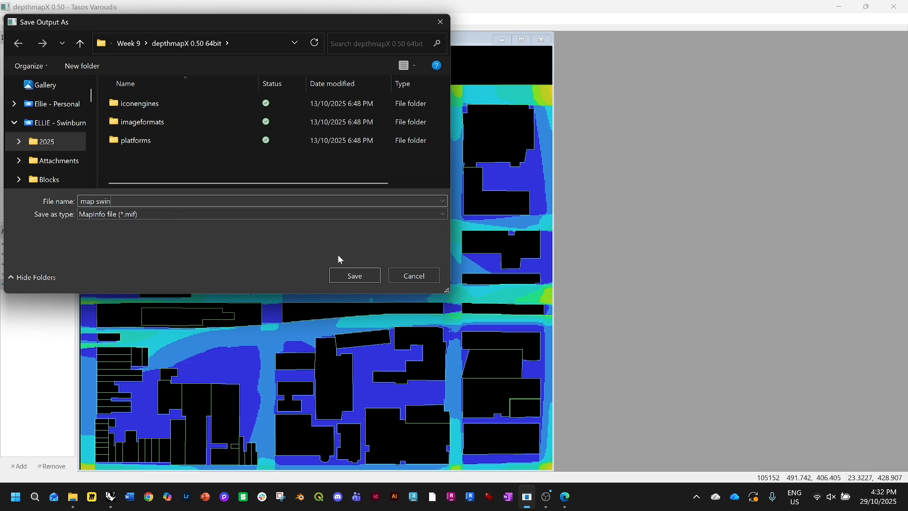
pyautogui.click(351, 275)
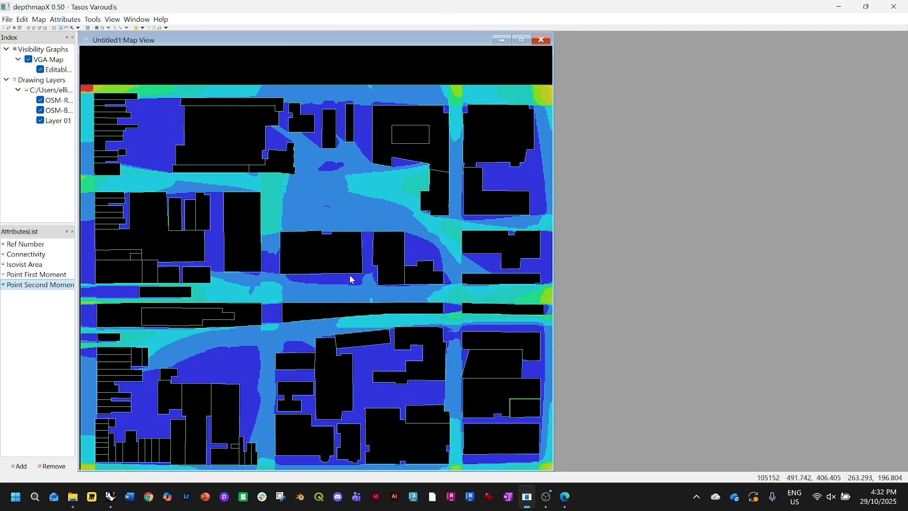
pyautogui.moveTo(352, 280)
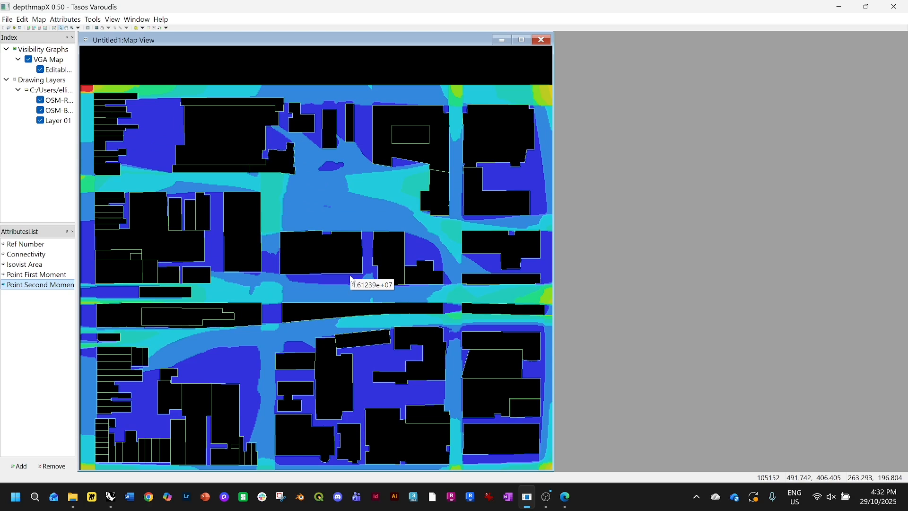